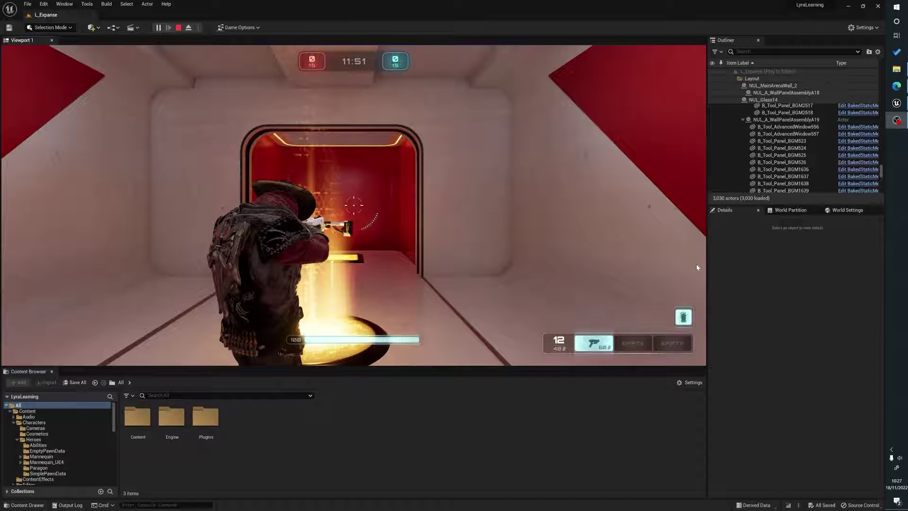
# - Move the hooded character around the L_Expanse arena in the running play session to look at the spawned characters
pyautogui.click(500, 214)
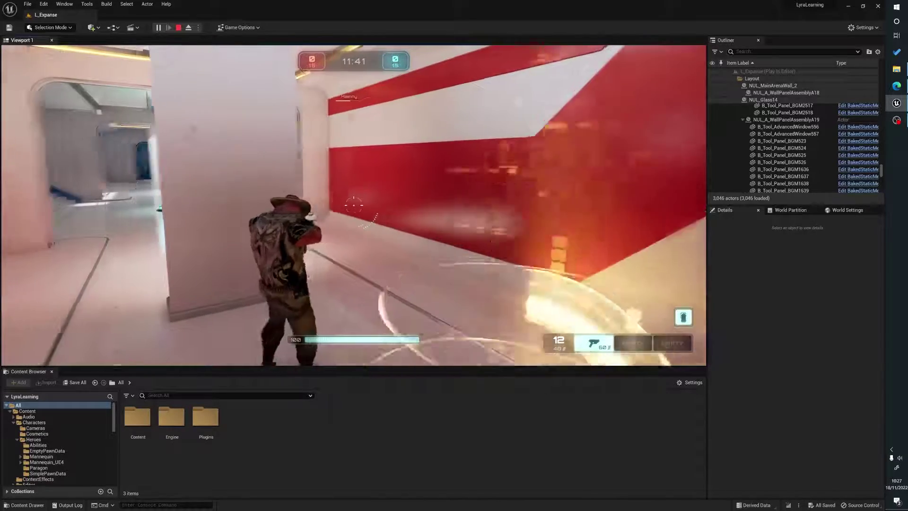
pyautogui.press('a')
pyautogui.press('w')
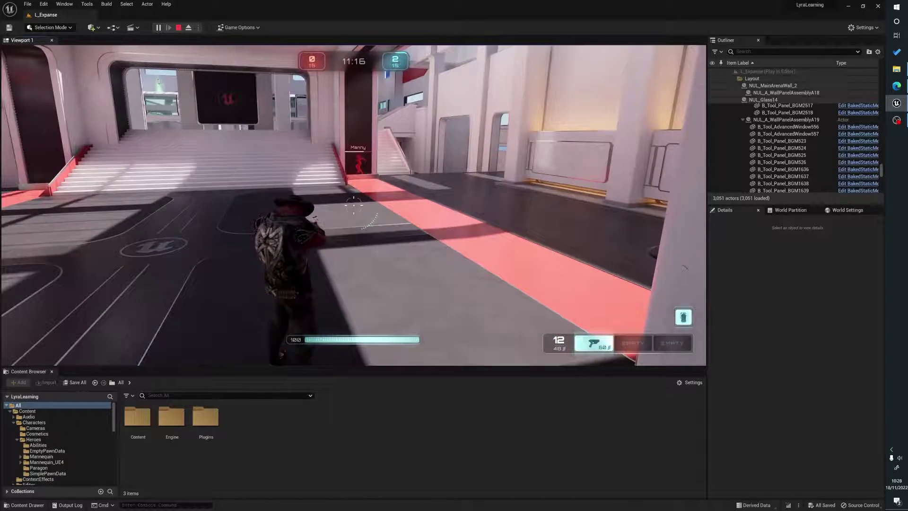
# - Pause the running game and browse to the Content/Characters/Cosmetics folder
pyautogui.press('Escape')
pyautogui.press('Escape')
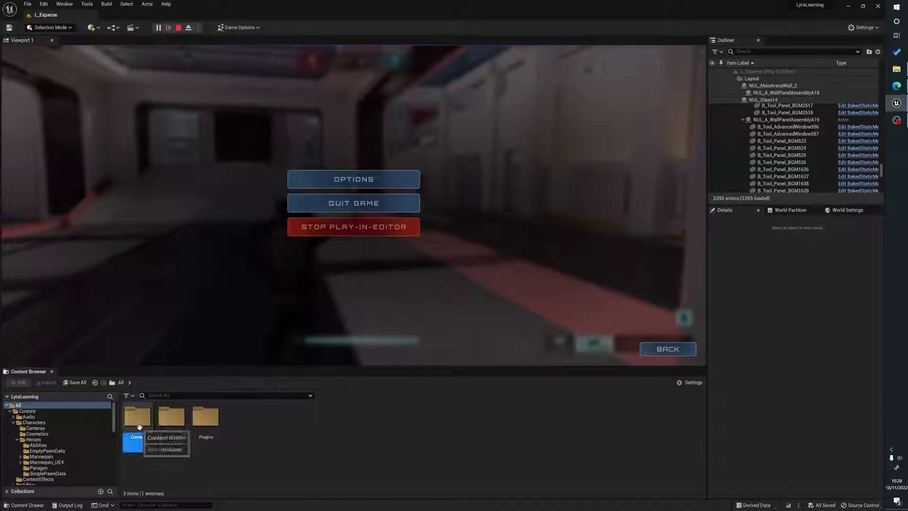
pyautogui.doubleClick(137, 417)
pyautogui.doubleClick(172, 418)
pyautogui.doubleClick(171, 417)
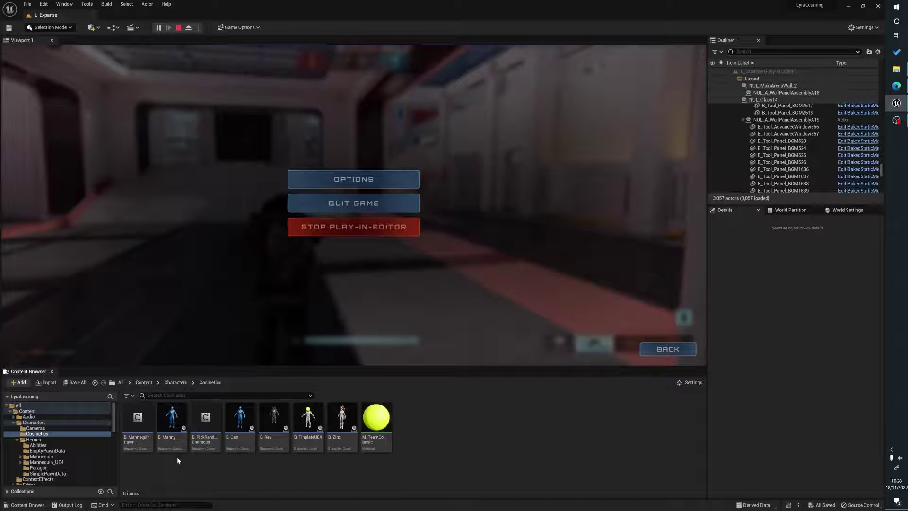
# - Open the B_Manny blueprint, inspect its character mesh, and close it again
pyautogui.doubleClick(184, 420)
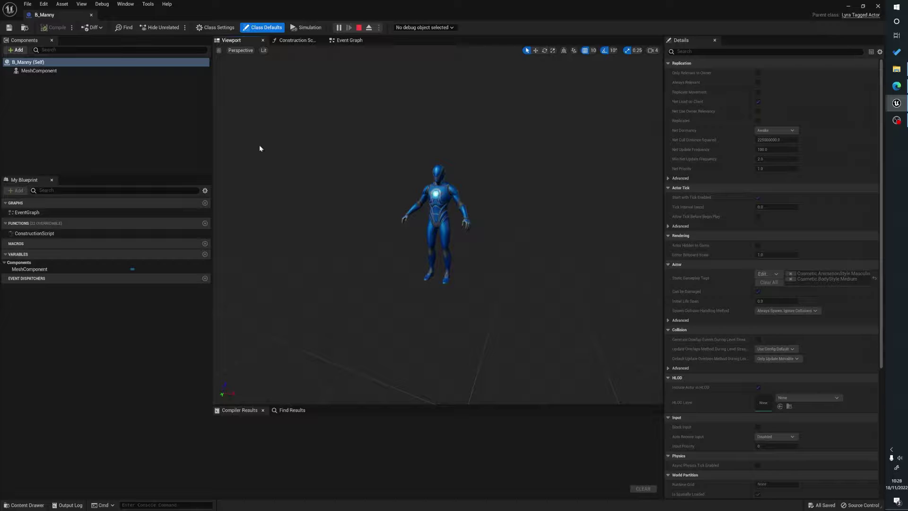
pyautogui.scroll(3, 454, 178)
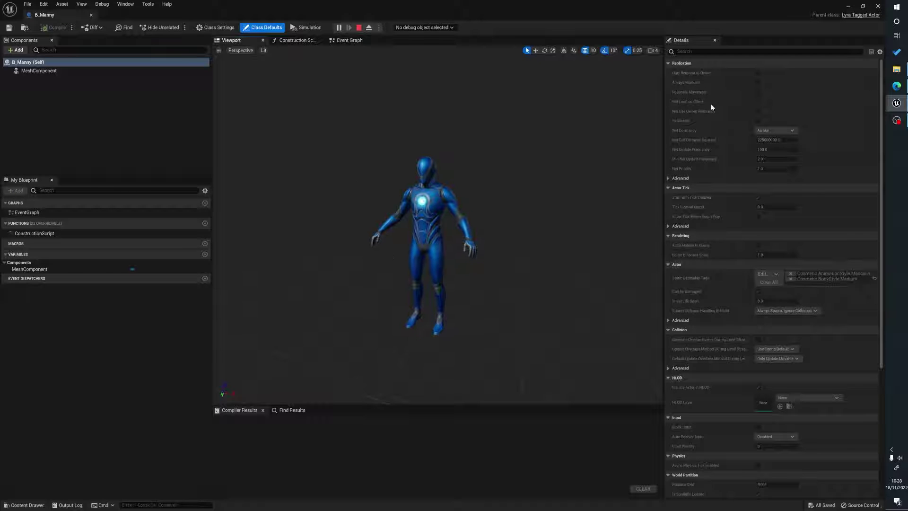
pyautogui.click(878, 7)
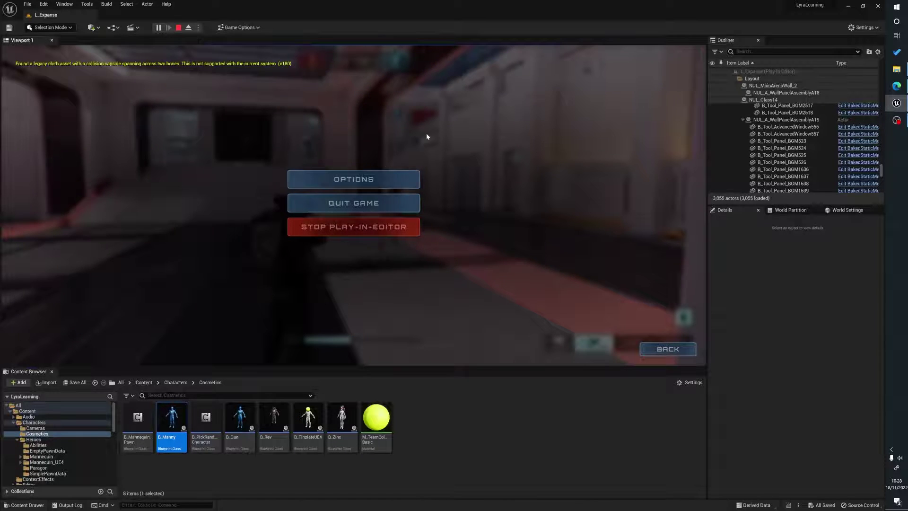
# - Resume the game, run through the arena and fire at opponents, and end the play session
pyautogui.press('Escape')
pyautogui.press('w')
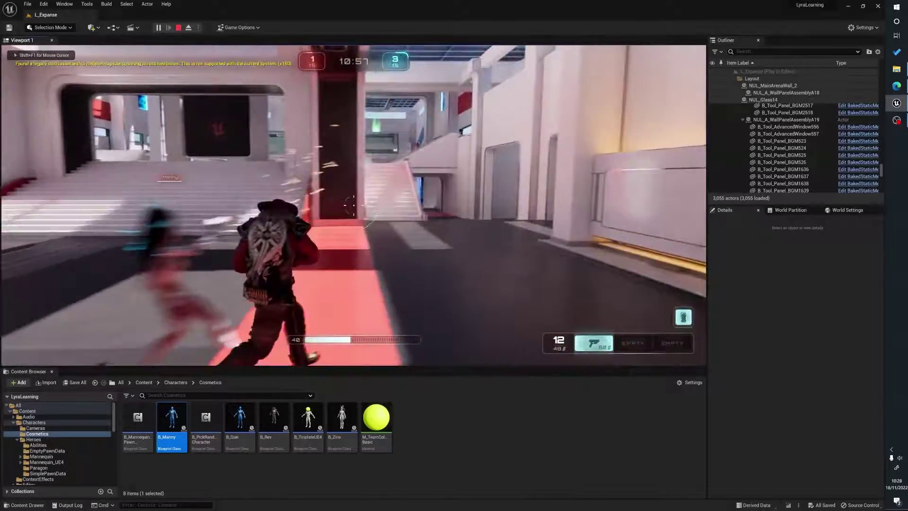
pyautogui.press('q')
pyautogui.press('w')
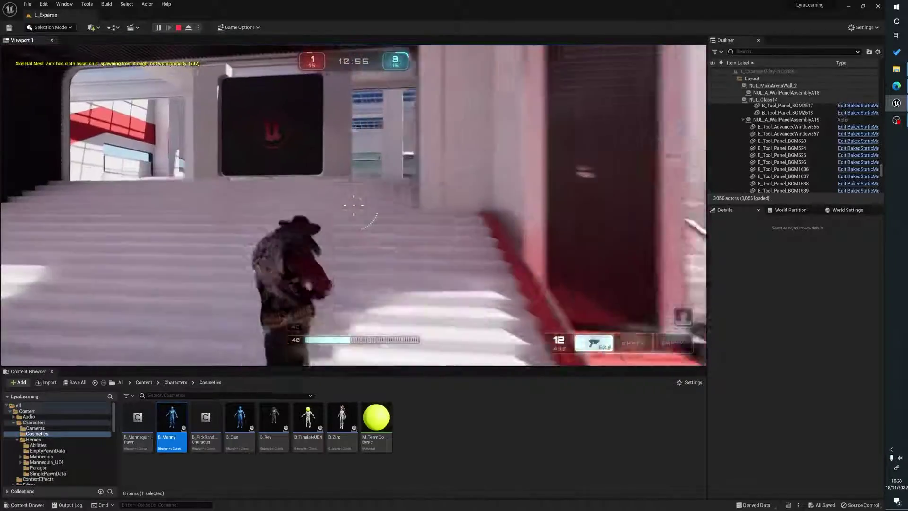
pyautogui.press('w')
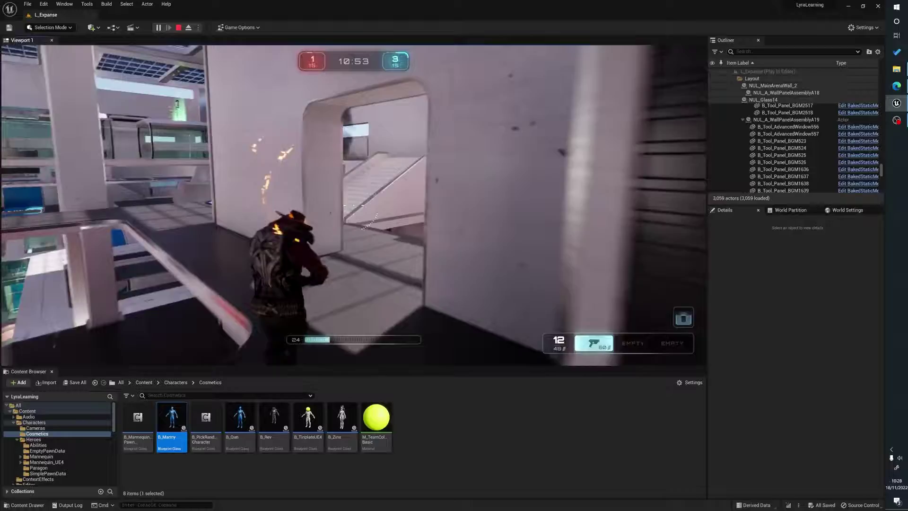
pyautogui.press('w')
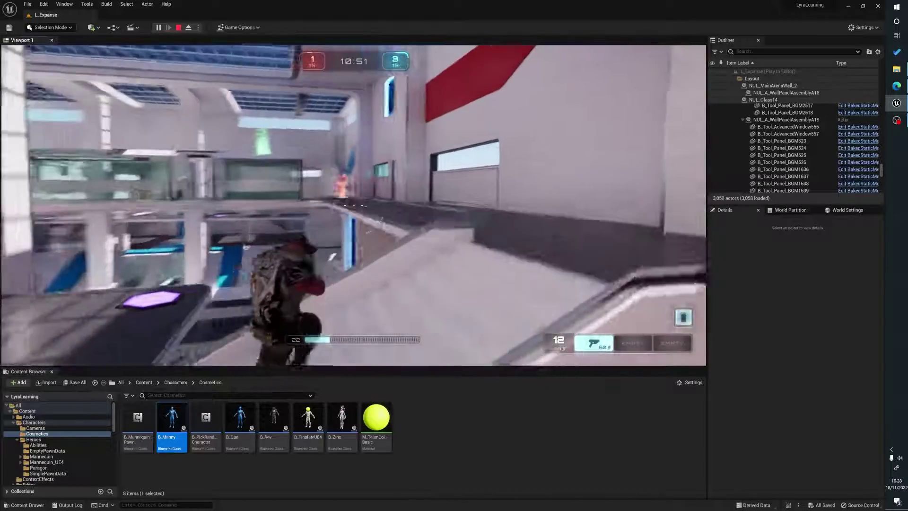
pyautogui.click(354, 205)
pyautogui.click(354, 205)
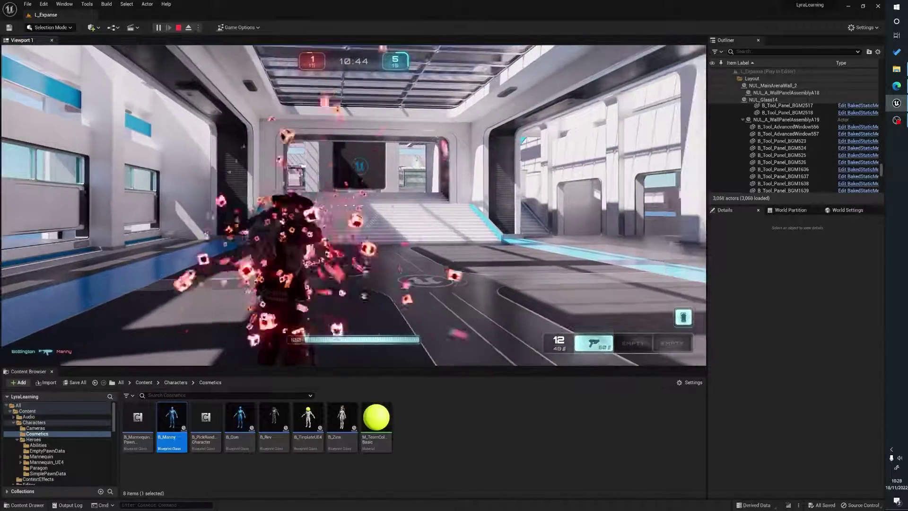
pyautogui.press('w')
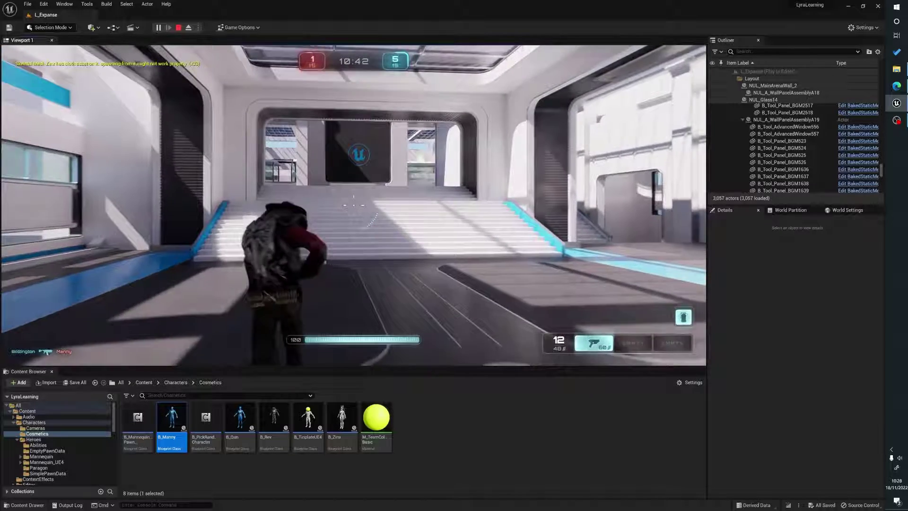
pyautogui.press('Escape')
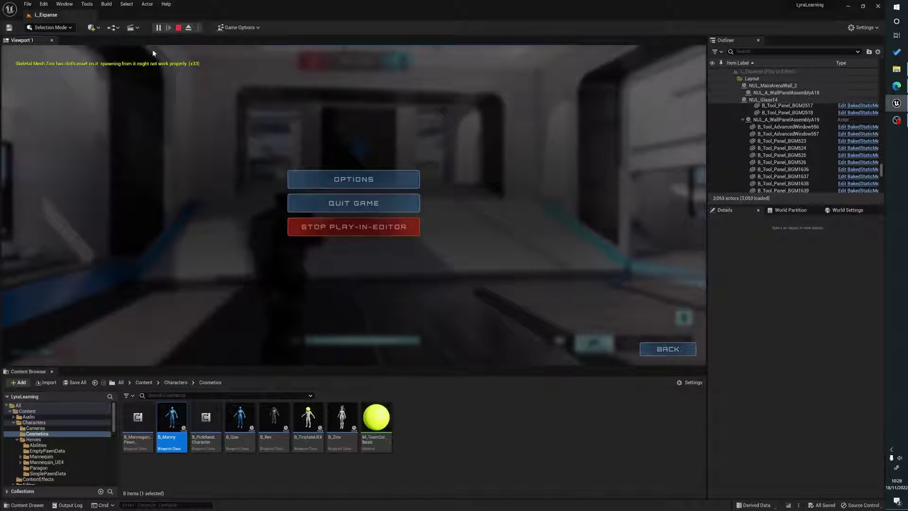
pyautogui.hotkey('shift', 'Escape')
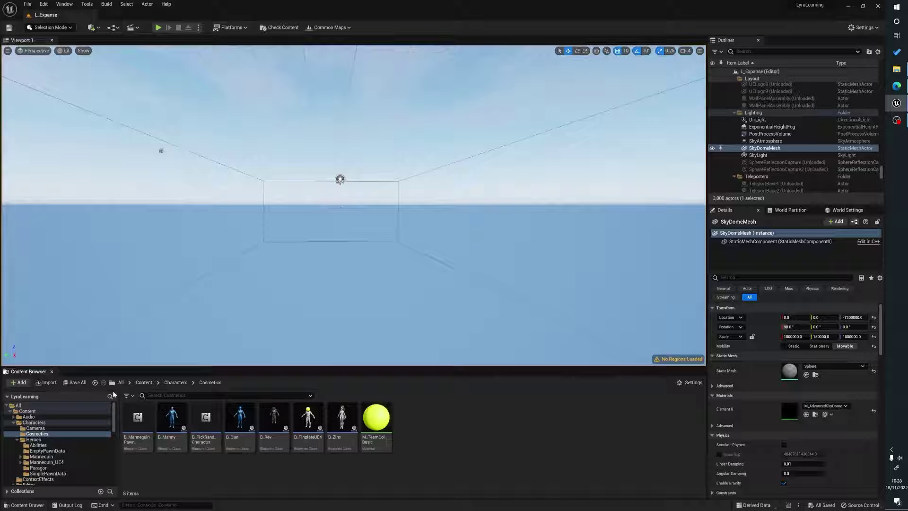
# - Open the B_PickRandomCharacter blueprint from the Content/Characters/Cosmetics folder
pyautogui.click(121, 383)
pyautogui.doubleClick(137, 419)
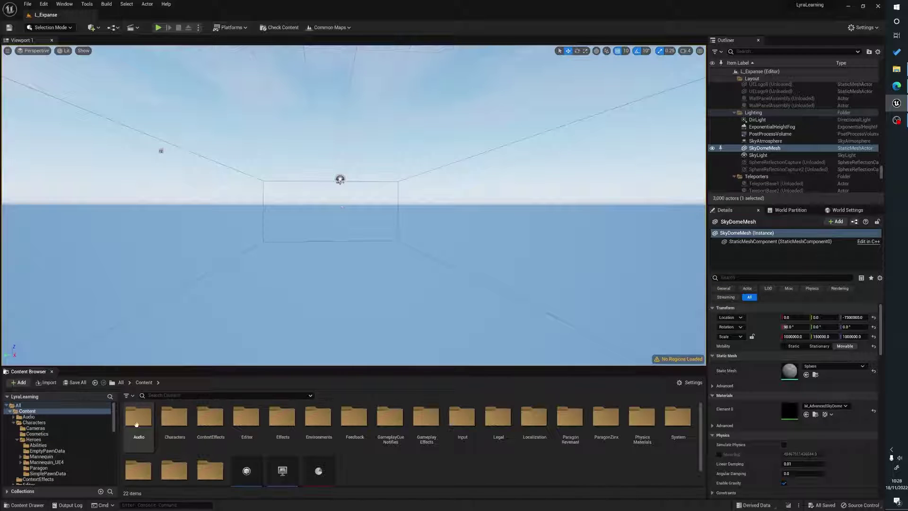
pyautogui.doubleClick(175, 428)
pyautogui.doubleClick(173, 421)
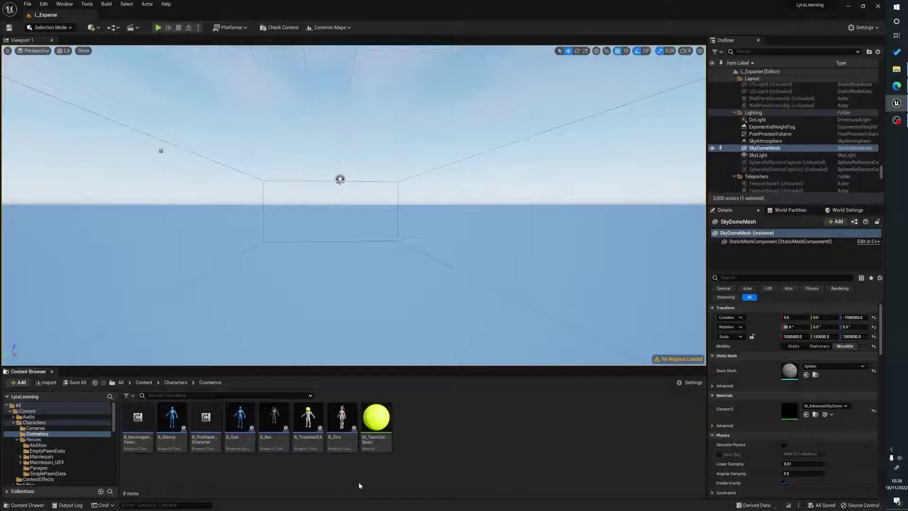
pyautogui.click(203, 436)
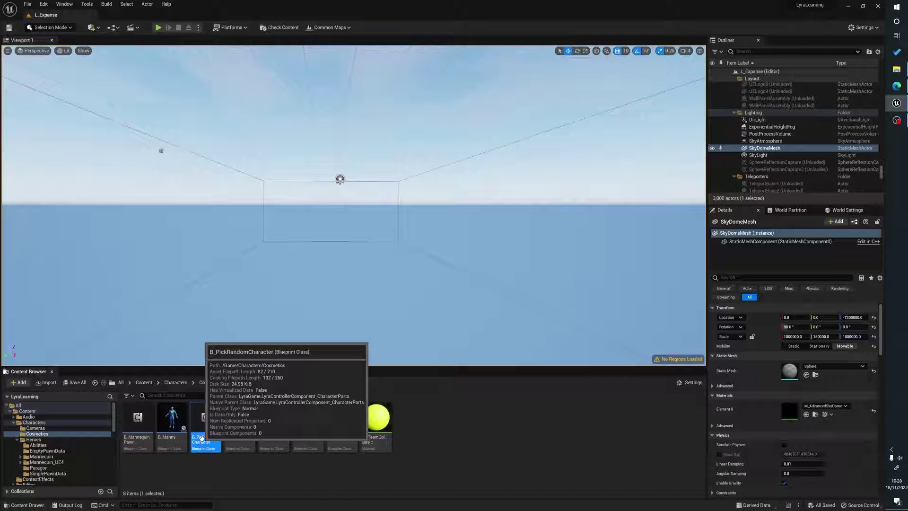
pyautogui.doubleClick(202, 433)
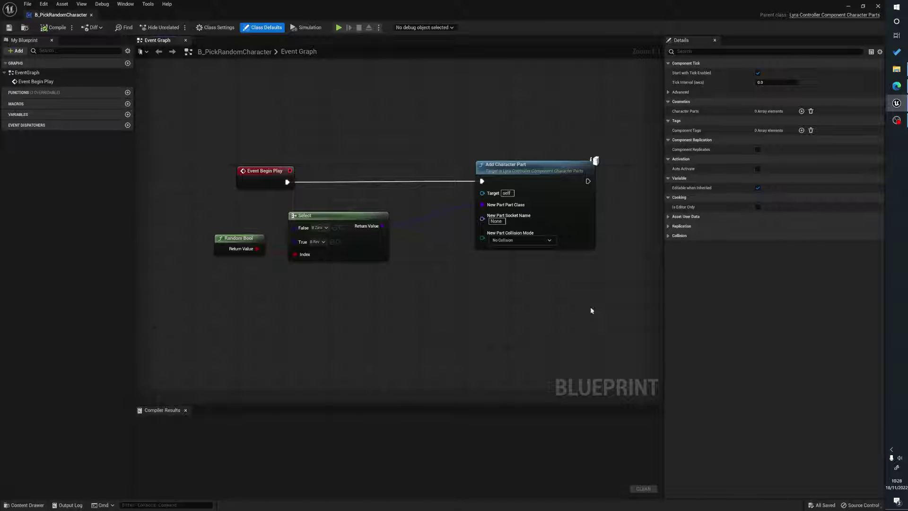
# - Examine the Event Begin Play, Add Character Part, Select and Random Bool nodes in the event graph
pyautogui.moveTo(475, 324); pyautogui.dragTo(465, 326, button='right')
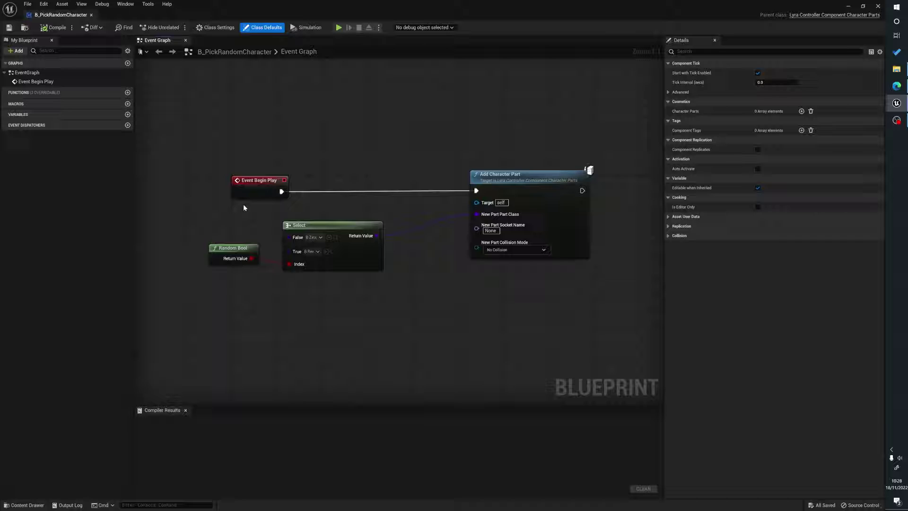
pyautogui.click(251, 192)
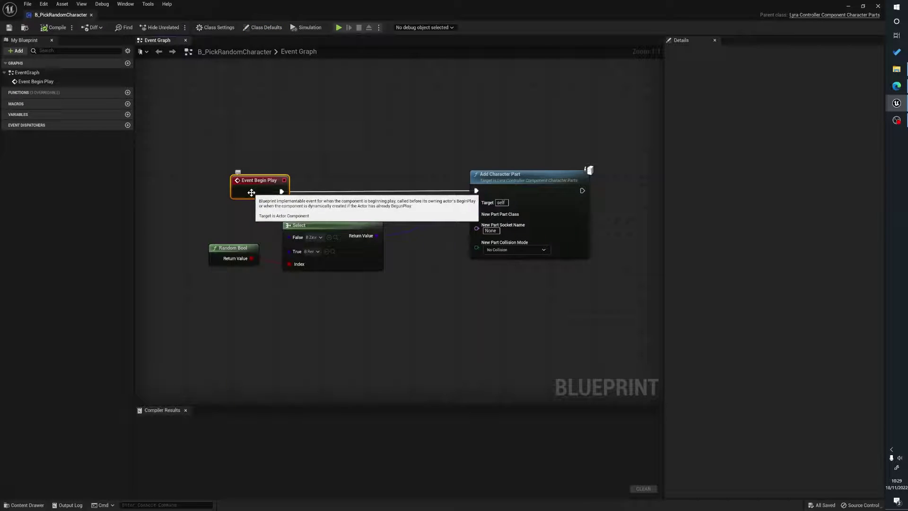
pyautogui.click(563, 181)
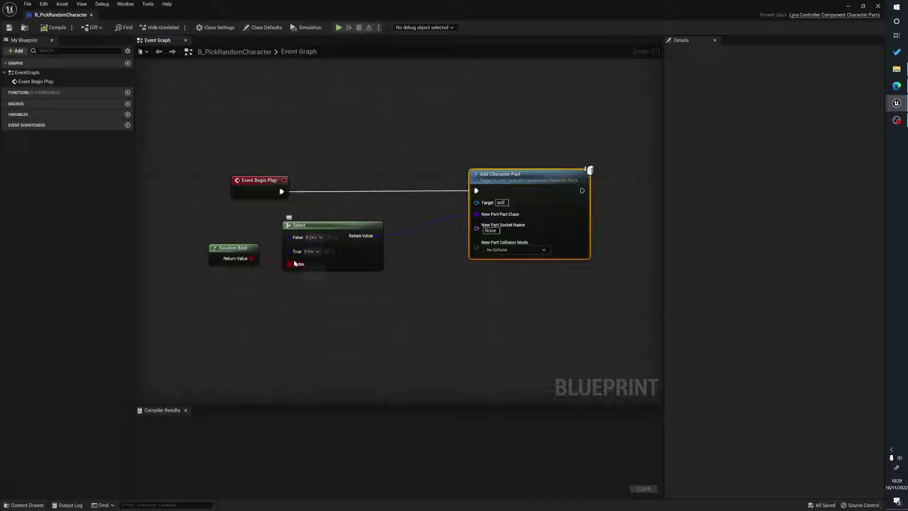
pyautogui.click(345, 263)
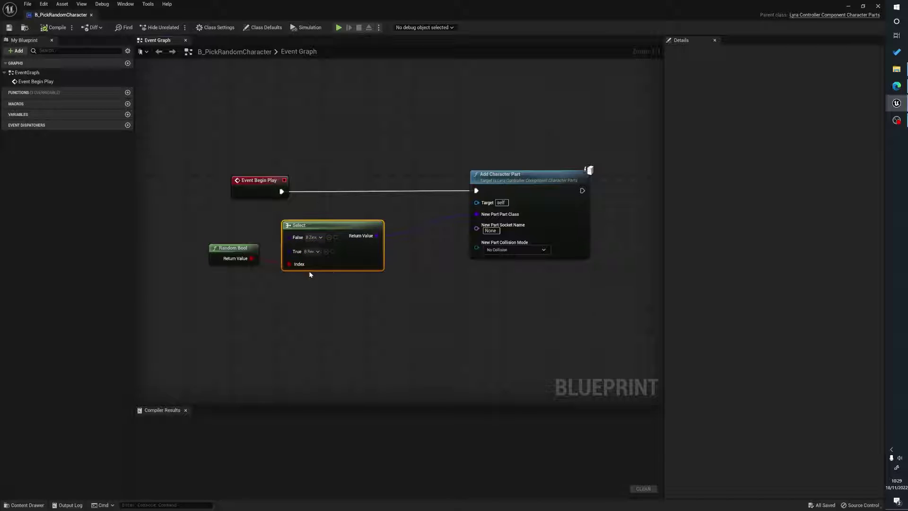
pyautogui.click(214, 258)
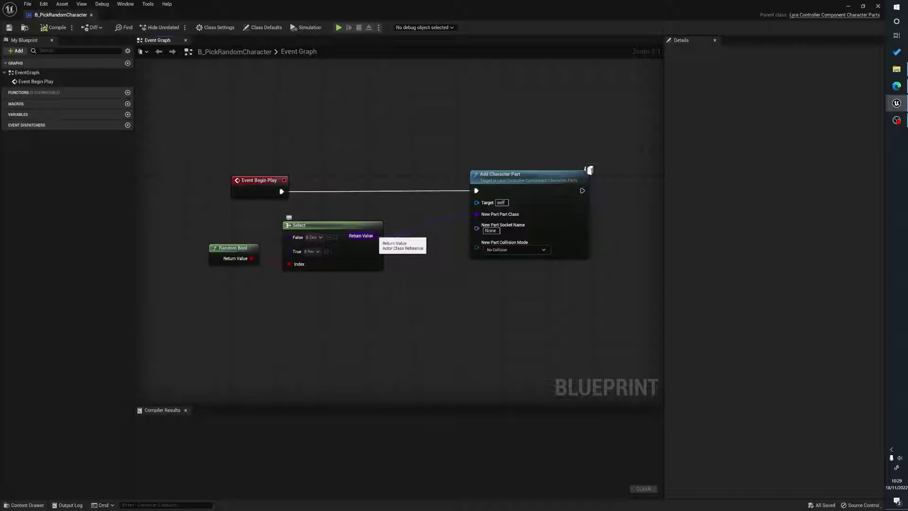
# - Disconnect the Select node from New Part Part Class and move the Select and Random Bool nodes aside
pyautogui.keyDown('alt'); pyautogui.click(476, 215); pyautogui.keyUp('alt')
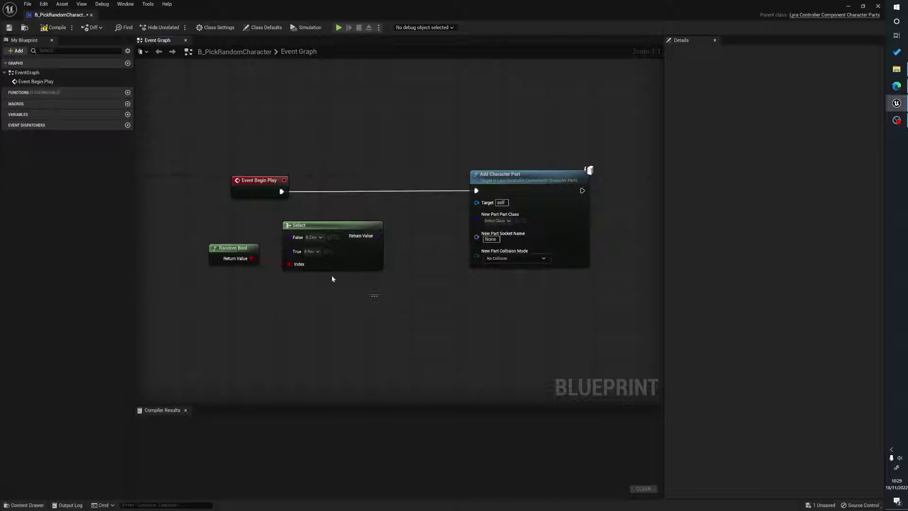
pyautogui.moveTo(379, 298); pyautogui.dragTo(253, 246)
pyautogui.moveTo(321, 226); pyautogui.dragTo(201, 226)
pyautogui.moveTo(399, 262); pyautogui.dragTo(425, 249, button='right')
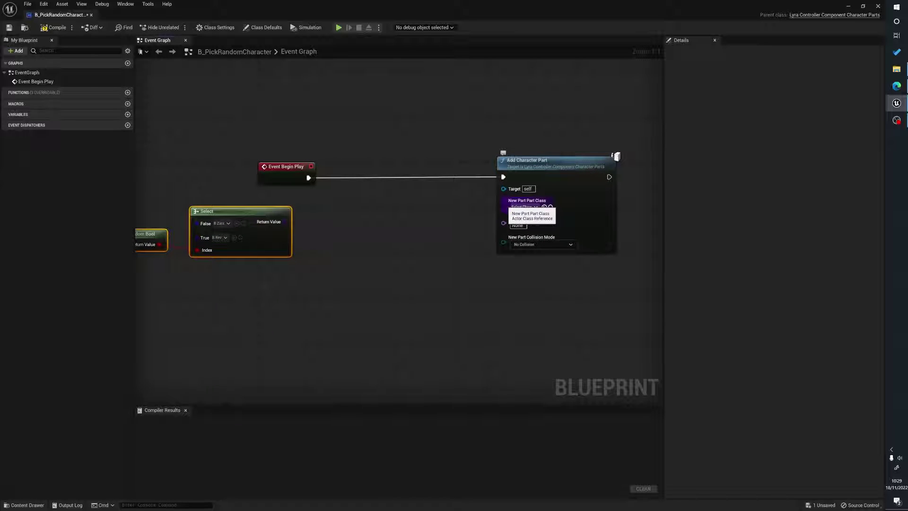
# - Add a second Select node feeding New Part Part Class of Add Character Part, and extend it to four options
pyautogui.moveTo(504, 207); pyautogui.dragTo(453, 251)
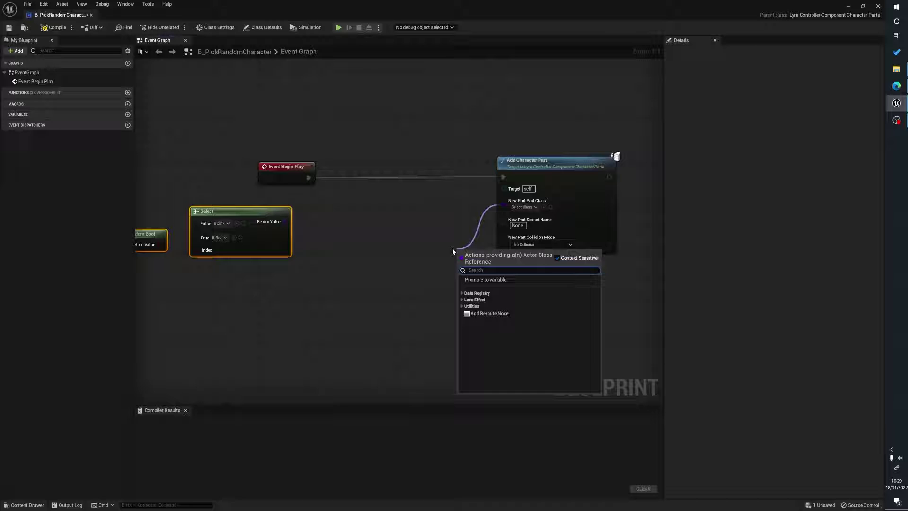
pyautogui.write('sele')
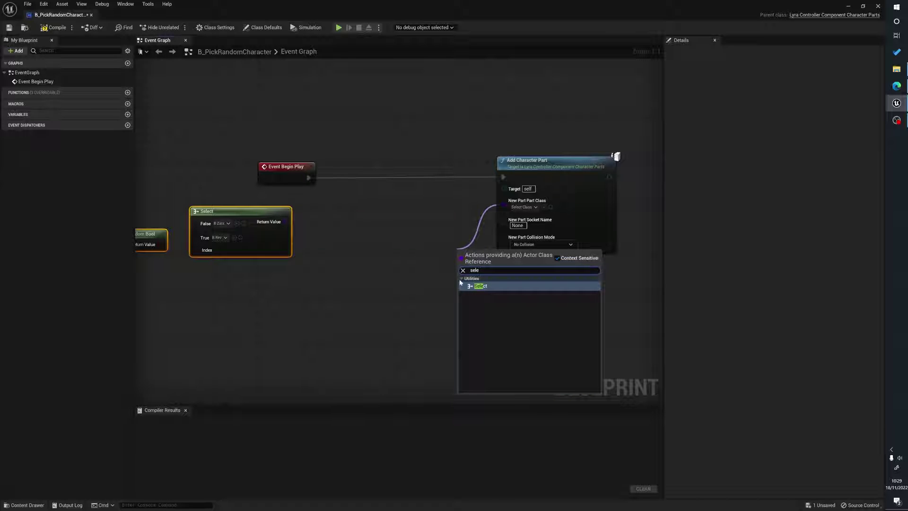
pyautogui.click(480, 286)
pyautogui.moveTo(505, 253); pyautogui.dragTo(407, 230)
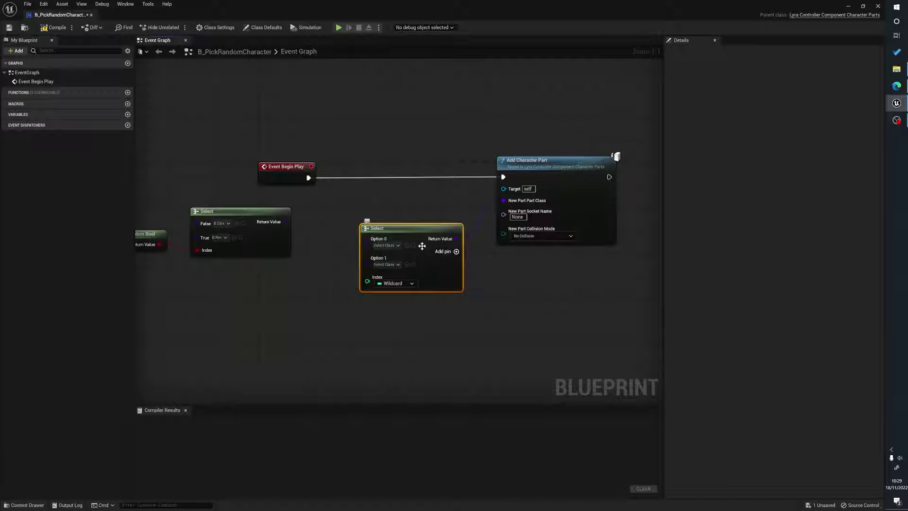
pyautogui.click(456, 251)
pyautogui.click(457, 251)
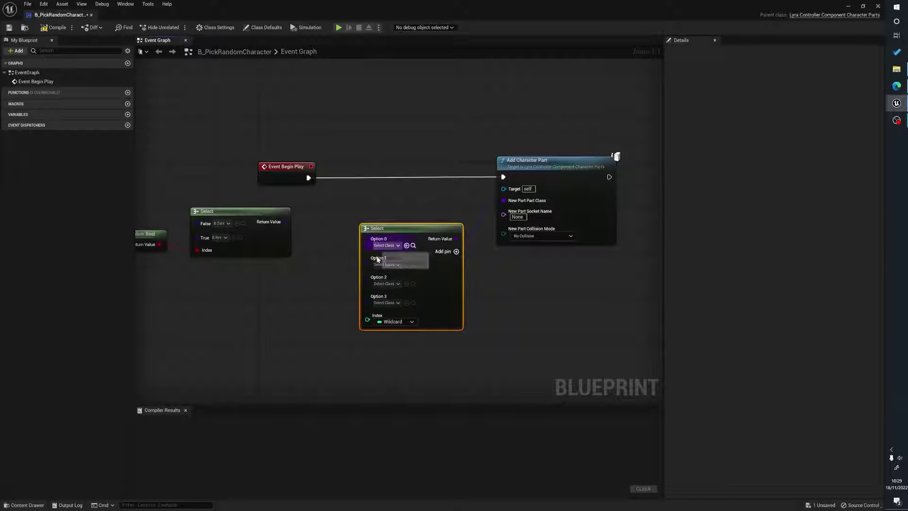
# - Set Option 0 of the new Select node to the B_Rev class
pyautogui.moveTo(259, 330); pyautogui.dragTo(284, 324, button='right')
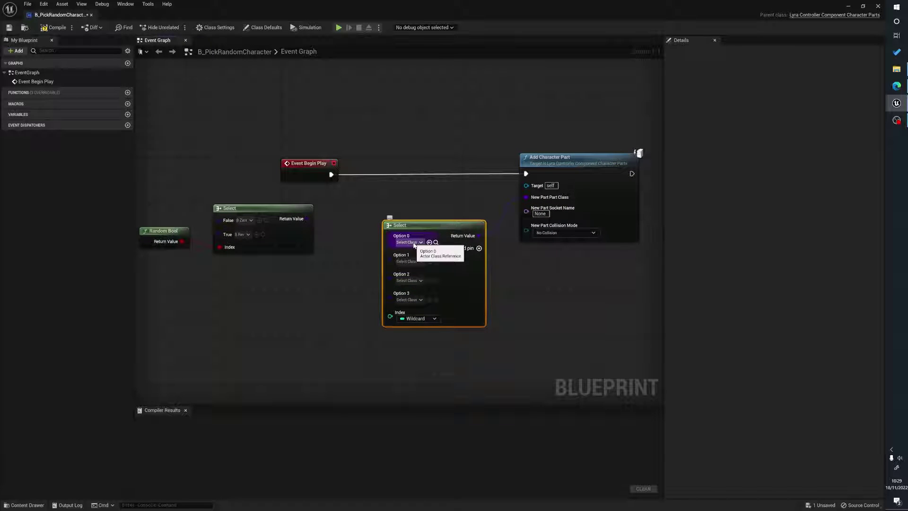
pyautogui.click(412, 243)
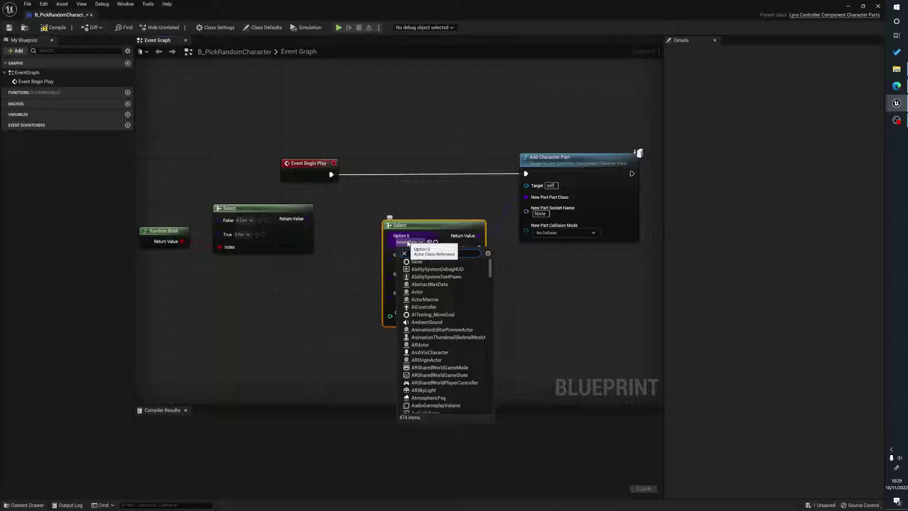
pyautogui.write('rev')
pyautogui.click(432, 277)
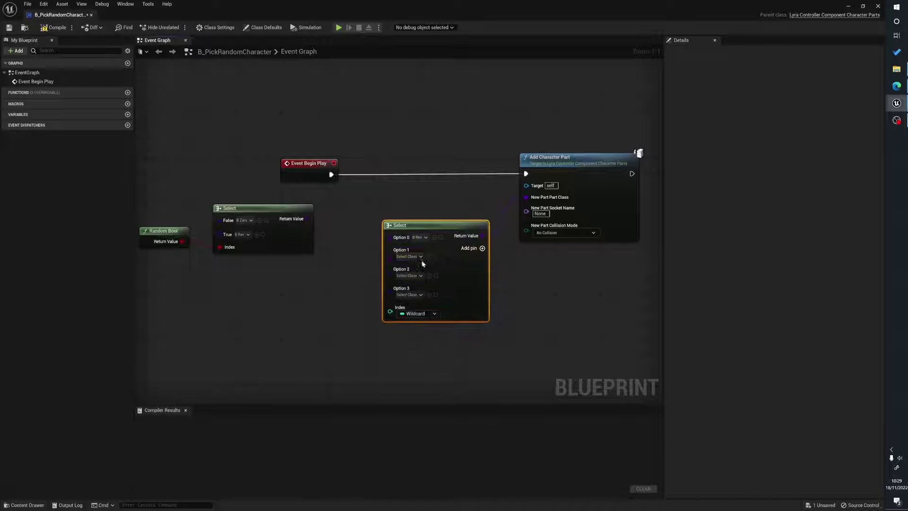
# - Set Options 1, 2 and 3 of the new Select node to the B_Zinx, B_Manny and B_Quin classes respectively
pyautogui.click(417, 258)
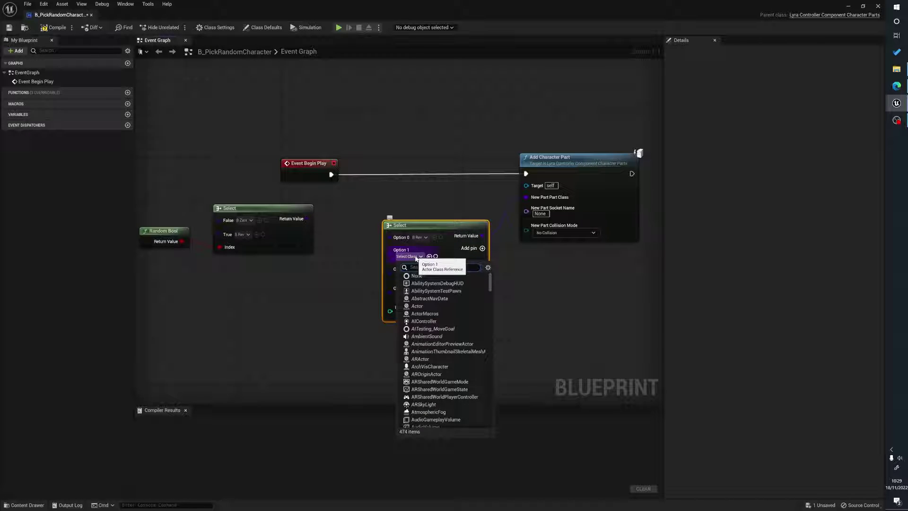
pyautogui.write('zinx')
pyautogui.click(439, 284)
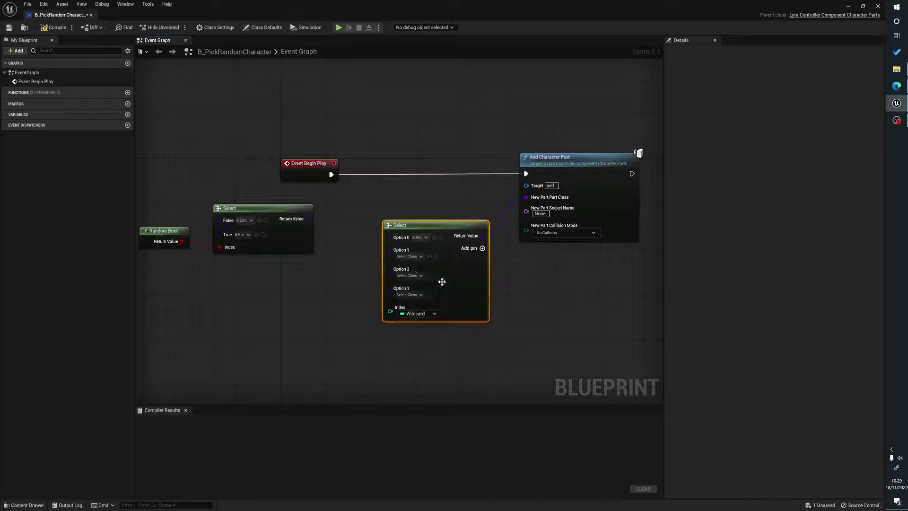
pyautogui.click(415, 271)
pyautogui.write('man')
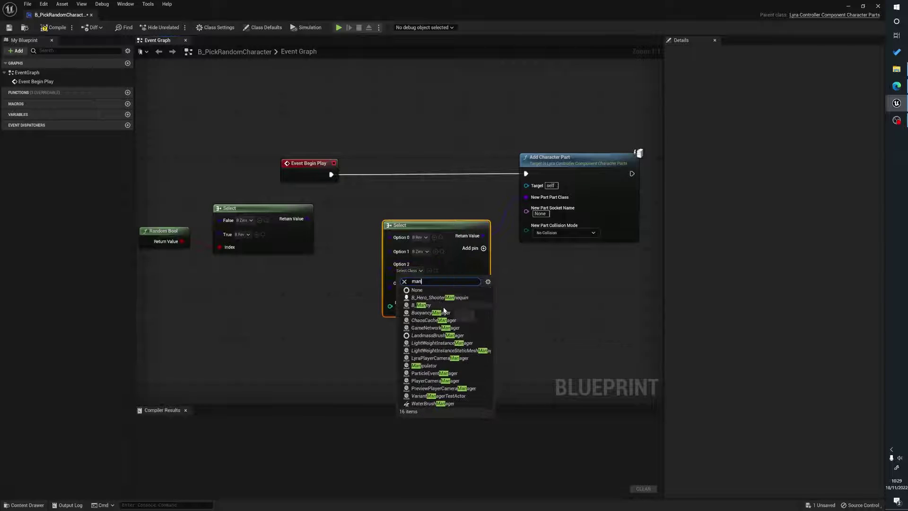
pyautogui.click(423, 306)
pyautogui.click(409, 289)
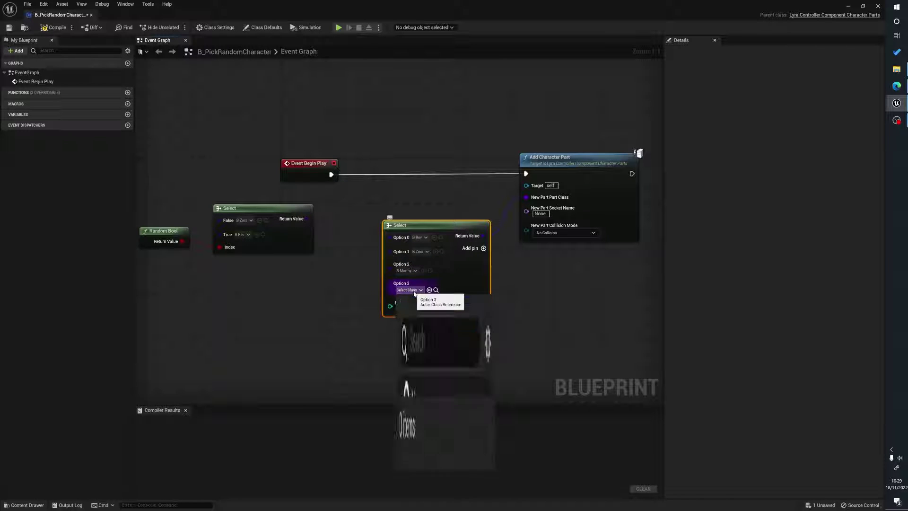
pyautogui.write('qu')
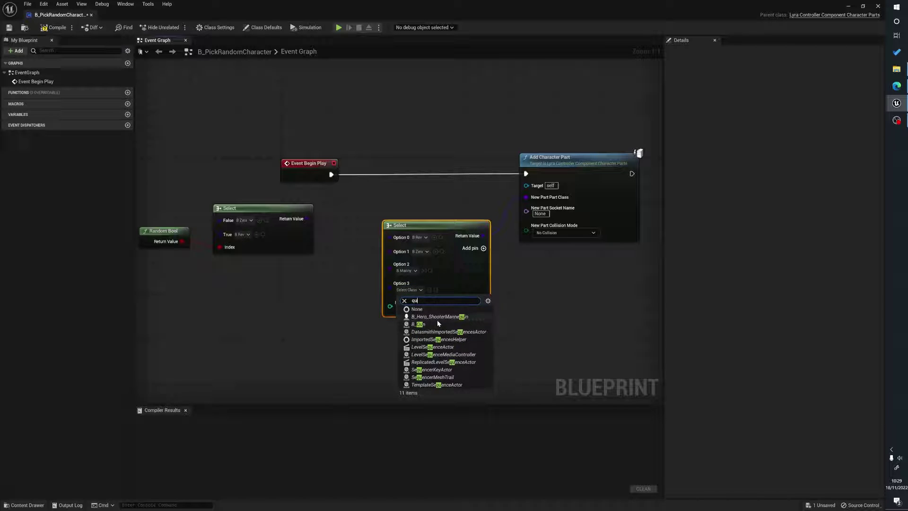
pyautogui.click(437, 323)
pyautogui.moveTo(523, 323); pyautogui.dragTo(546, 328, button='right')
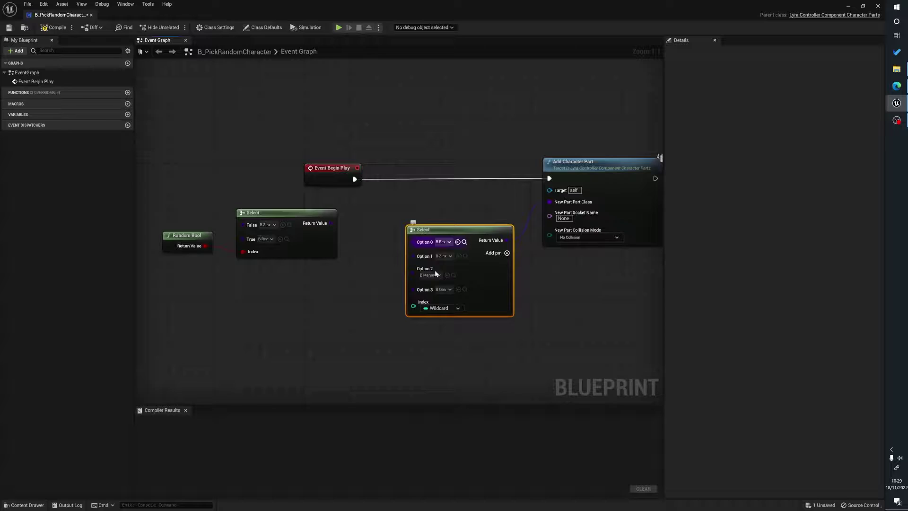
pyautogui.moveTo(452, 7); pyautogui.dragTo(512, 30)
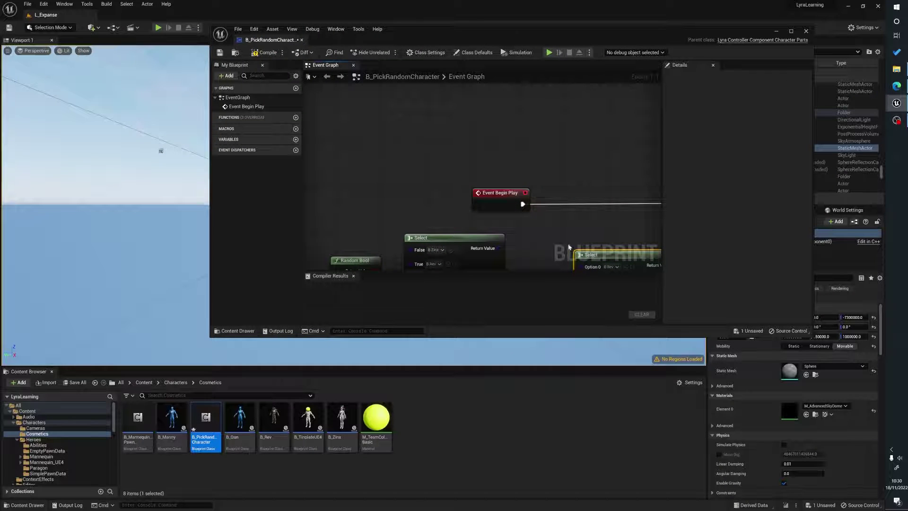
pyautogui.moveTo(569, 247); pyautogui.dragTo(417, 165, button='right')
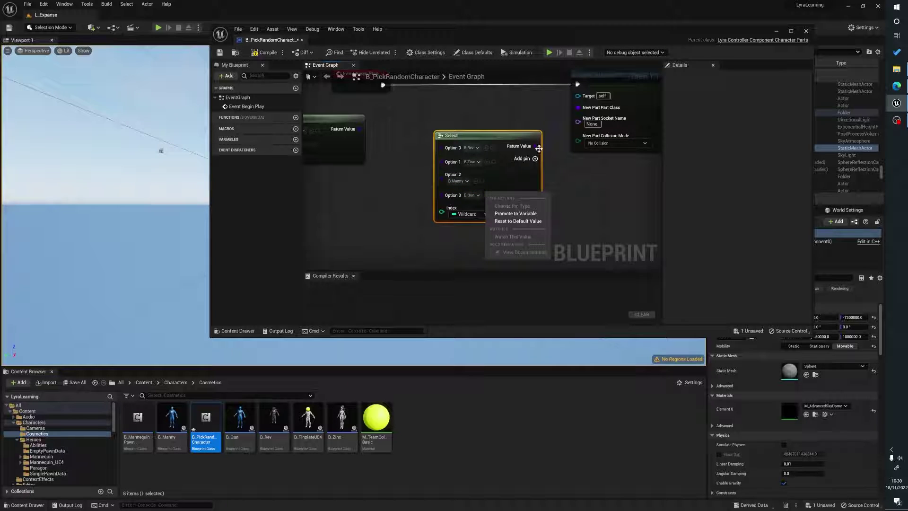
pyautogui.doubleClick(563, 33)
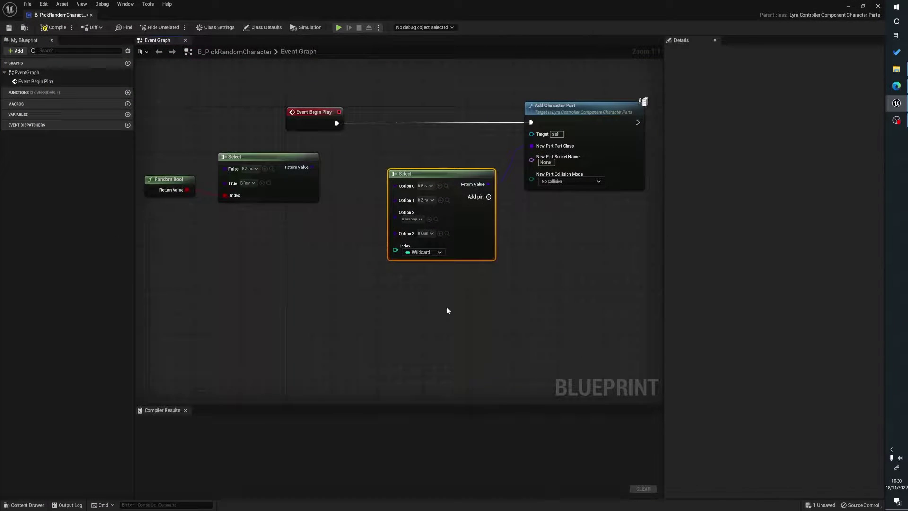
# - Add a Random Integer in Range node and connect its Return Value to the Index of the four-option Select node
pyautogui.rightClick(334, 258)
pyautogui.write('random inte')
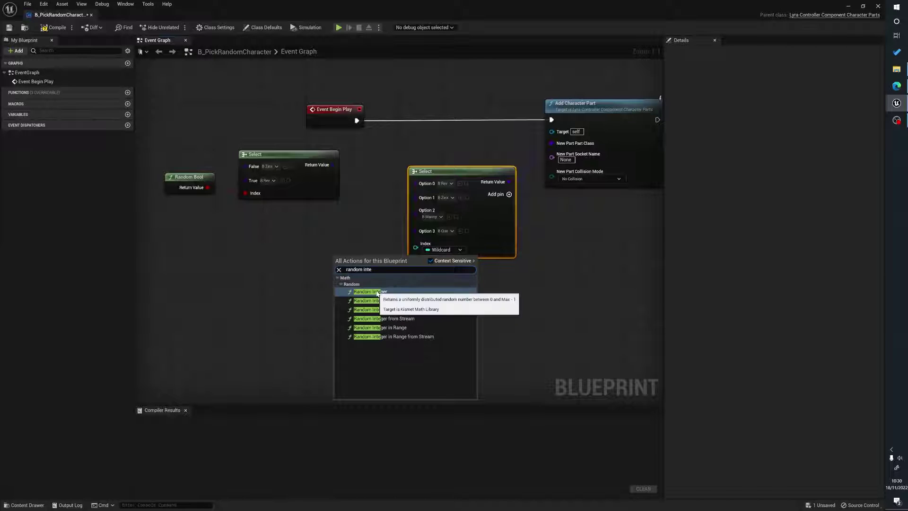
pyautogui.click(386, 328)
pyautogui.moveTo(399, 270); pyautogui.dragTo(416, 248)
pyautogui.moveTo(416, 298); pyautogui.dragTo(439, 303, button='right')
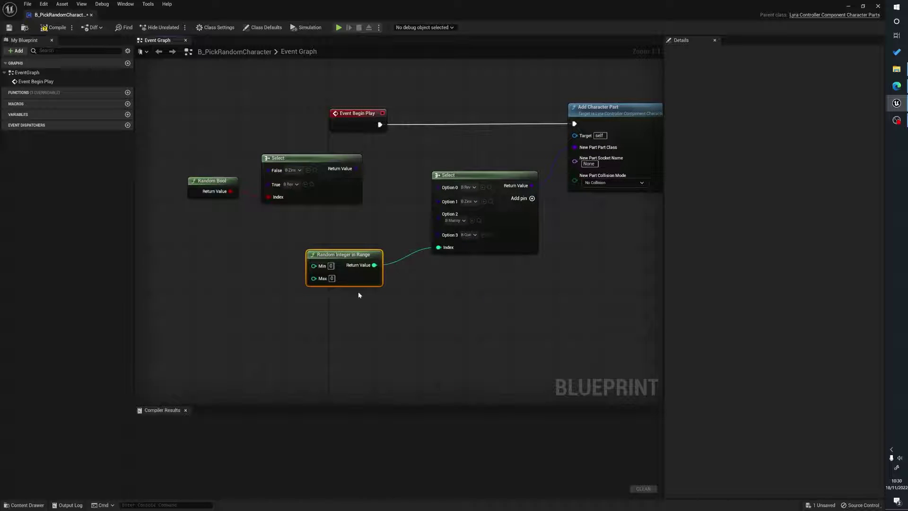
# - Shift the Random Integer in Range node slightly toward the Select node and set its Max to 3
pyautogui.moveTo(329, 260); pyautogui.dragTo(335, 260)
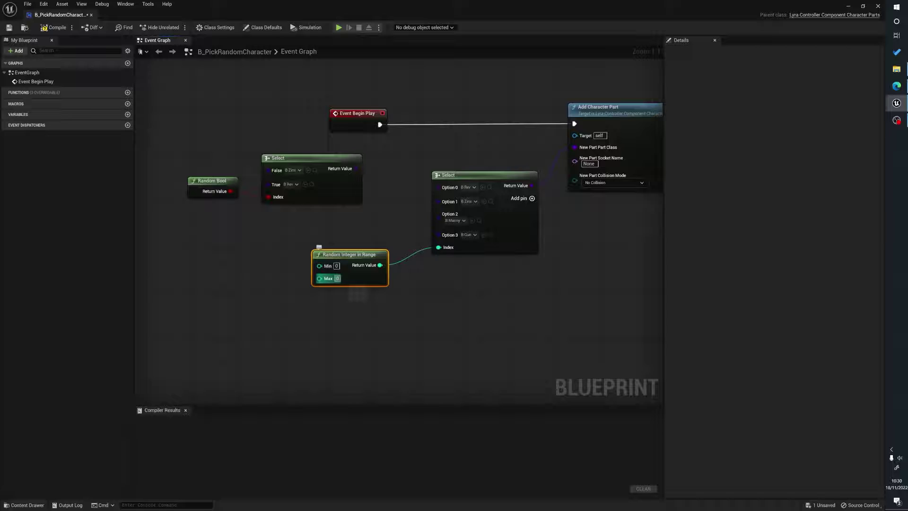
pyautogui.click(338, 278)
pyautogui.write('4')
pyautogui.click(379, 323)
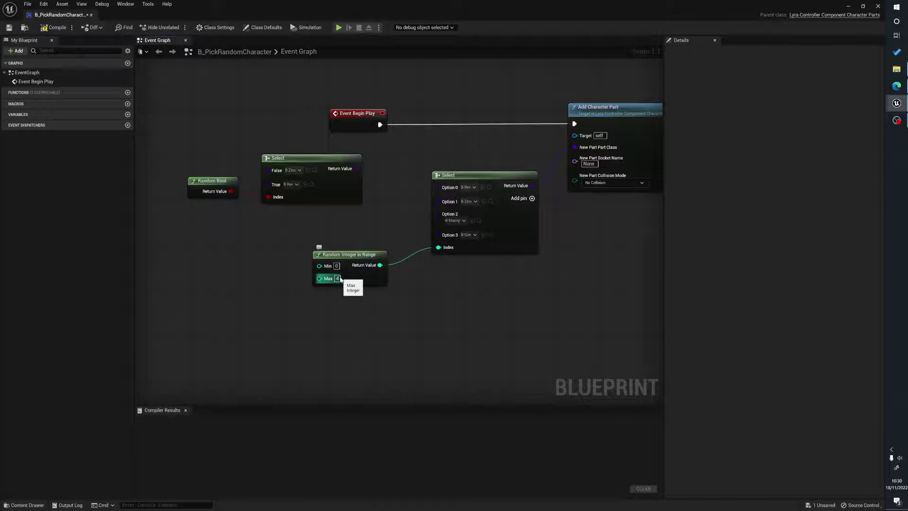
pyautogui.click(338, 278)
# - Review the B_Manny, B_Quin, B_Rev, B_TinplateUE4 and B_Zinx character blueprints in the Cosmetics folder
pyautogui.moveTo(542, 267); pyautogui.dragTo(471, 281, button='right')
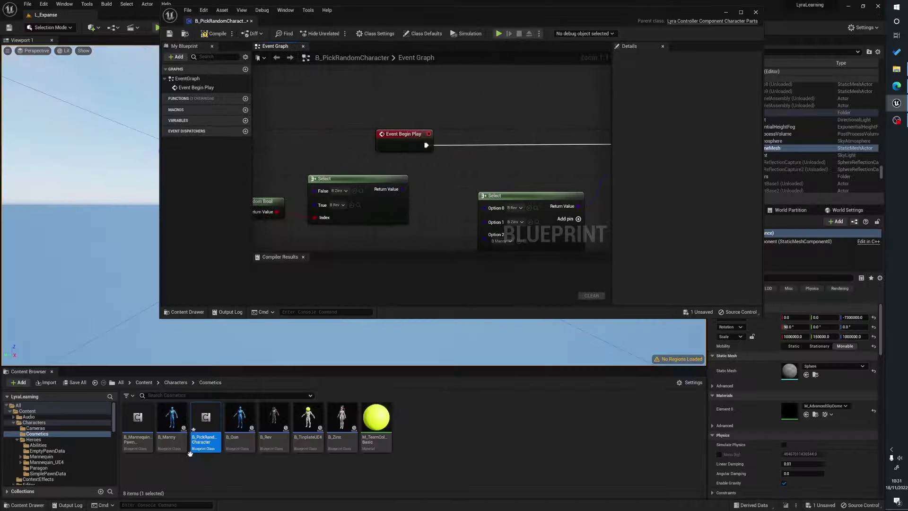
pyautogui.click(177, 435)
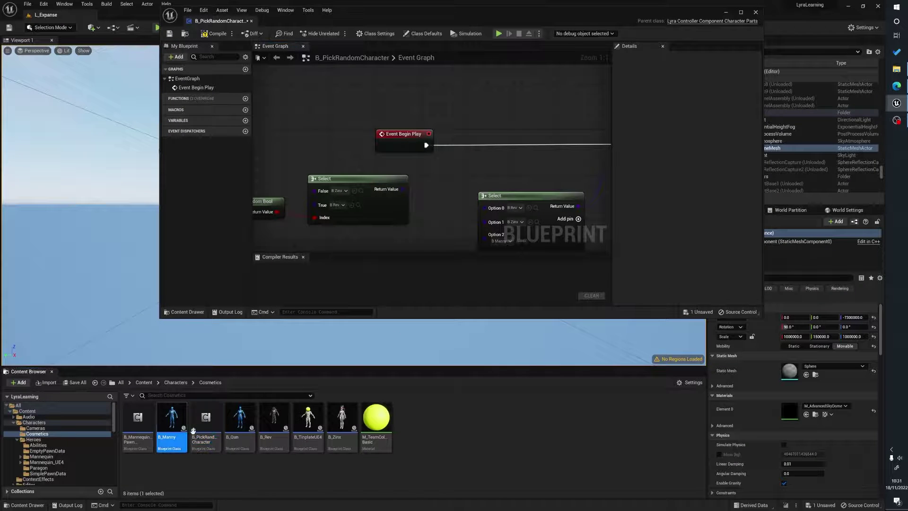
pyautogui.click(239, 434)
pyautogui.click(276, 433)
pyautogui.click(308, 434)
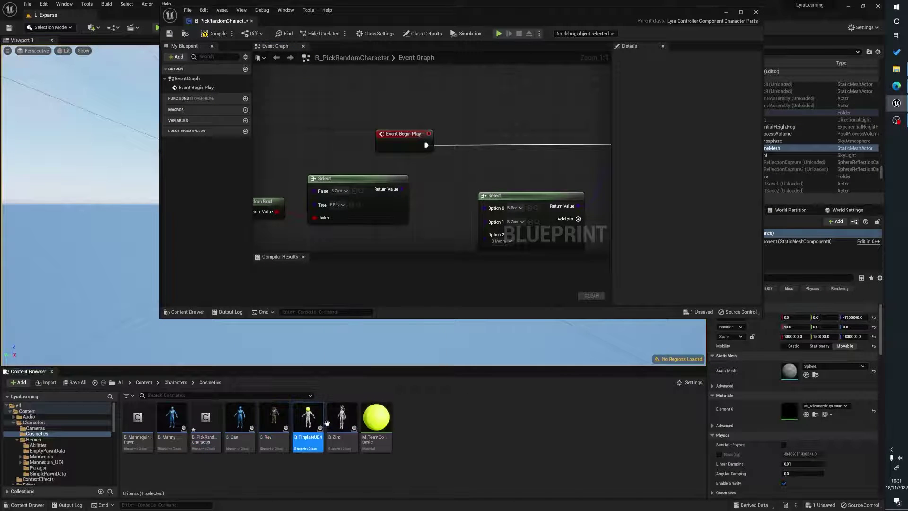
pyautogui.click(340, 428)
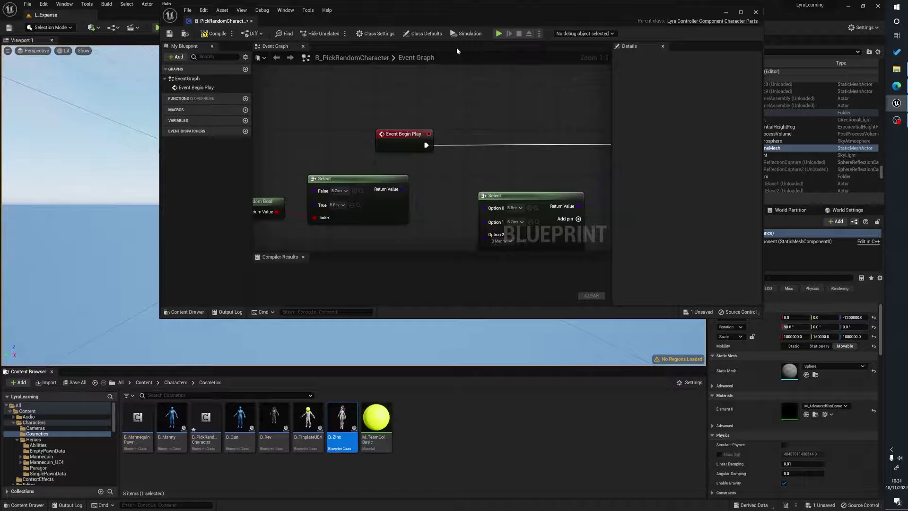
pyautogui.doubleClick(436, 11)
# - Compile and save the B_PickRandomCharacter blueprint and close its editor
pyautogui.moveTo(279, 96); pyautogui.dragTo(299, 118, button='right')
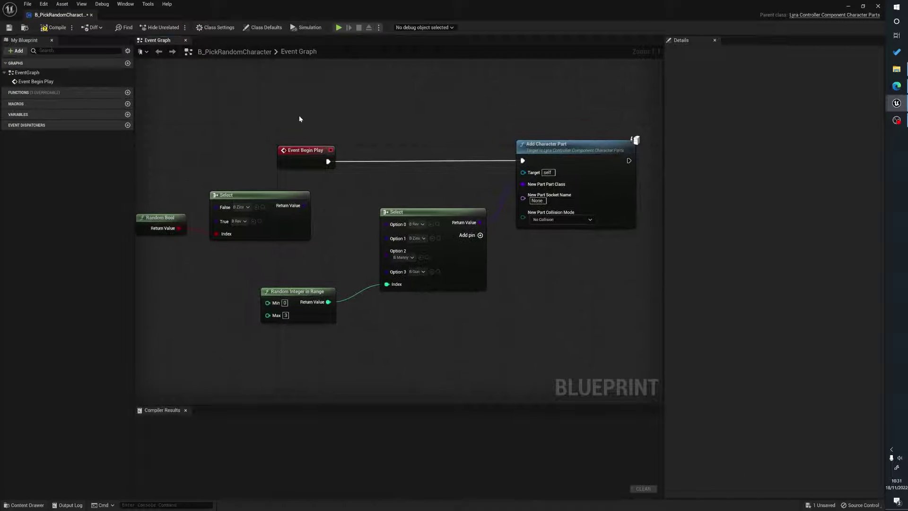
pyautogui.click(52, 27)
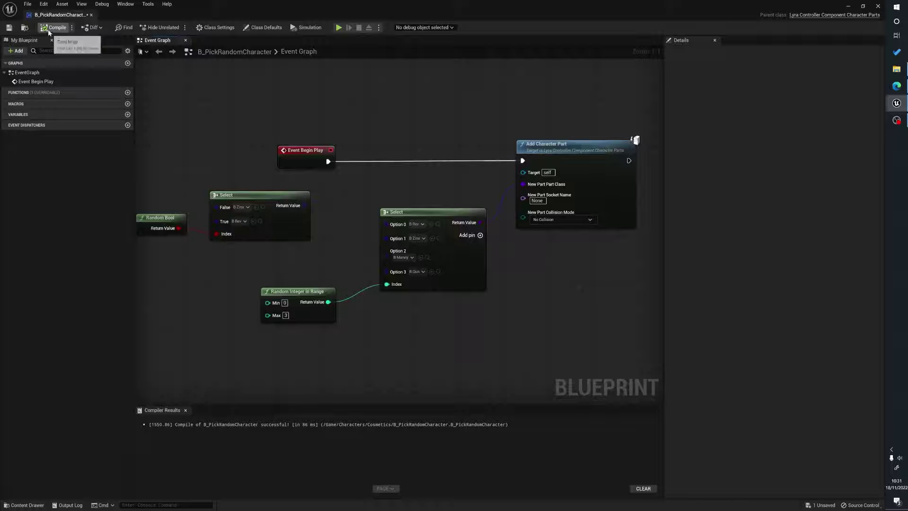
pyautogui.click(8, 29)
pyautogui.click(878, 6)
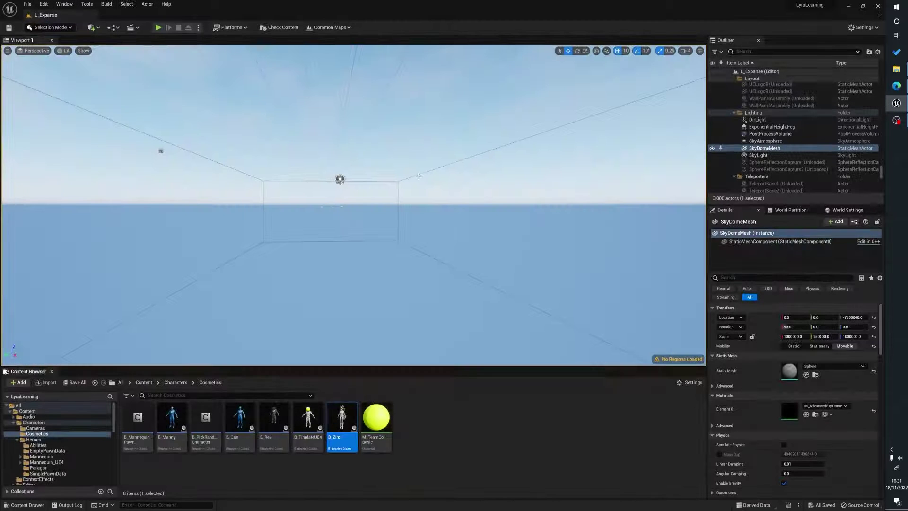
# - Play-test the L_Expanse level, running and shooting through the arena to check the random characters, and stop the session
pyautogui.click(159, 30)
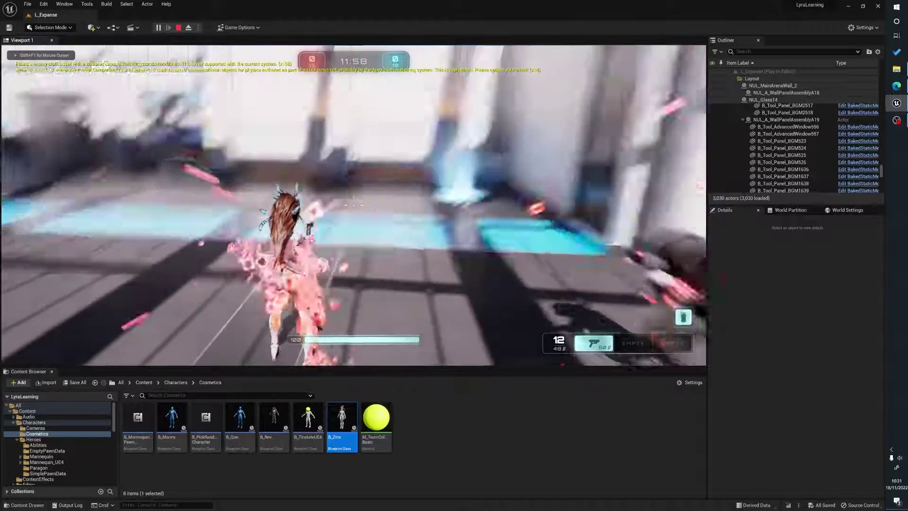
pyautogui.press('w')
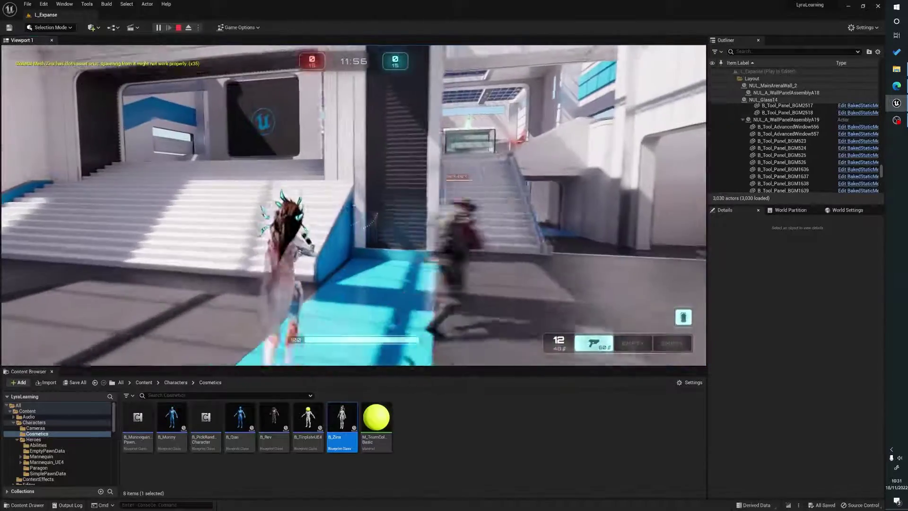
pyautogui.press('w')
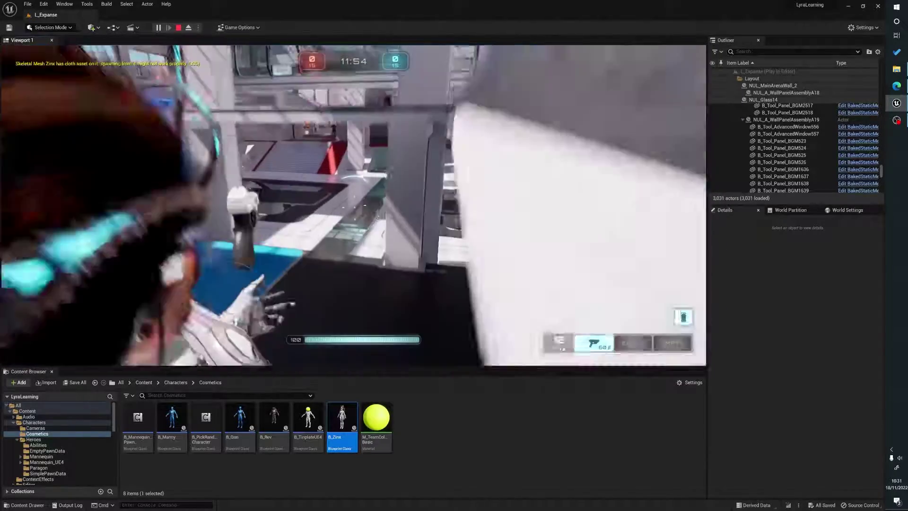
pyautogui.press('w')
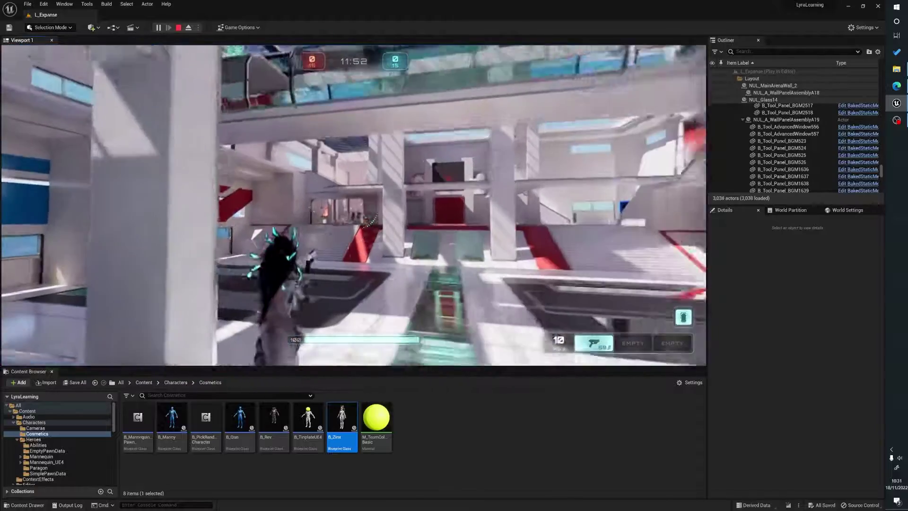
pyautogui.press('q')
pyautogui.click(354, 205)
pyautogui.click(354, 205)
pyautogui.click(354, 205)
pyautogui.click(354, 205)
pyautogui.press('w')
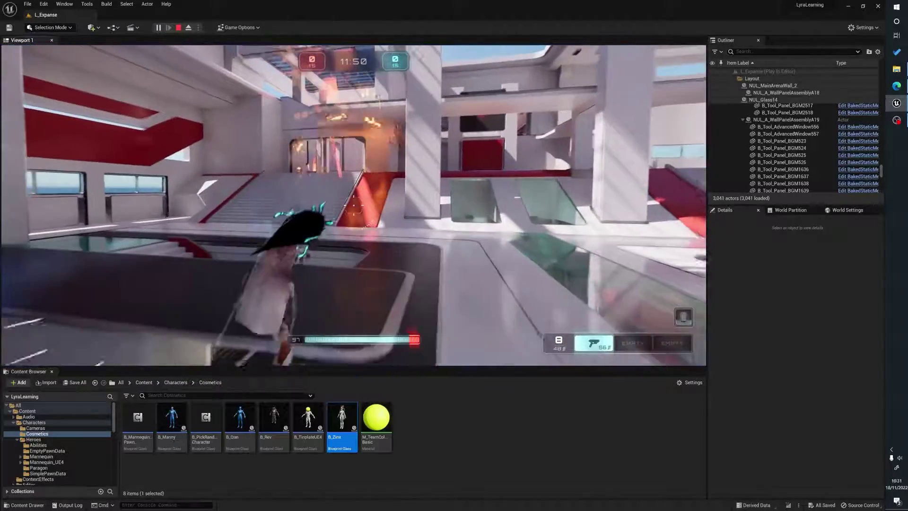
pyautogui.press('Escape')
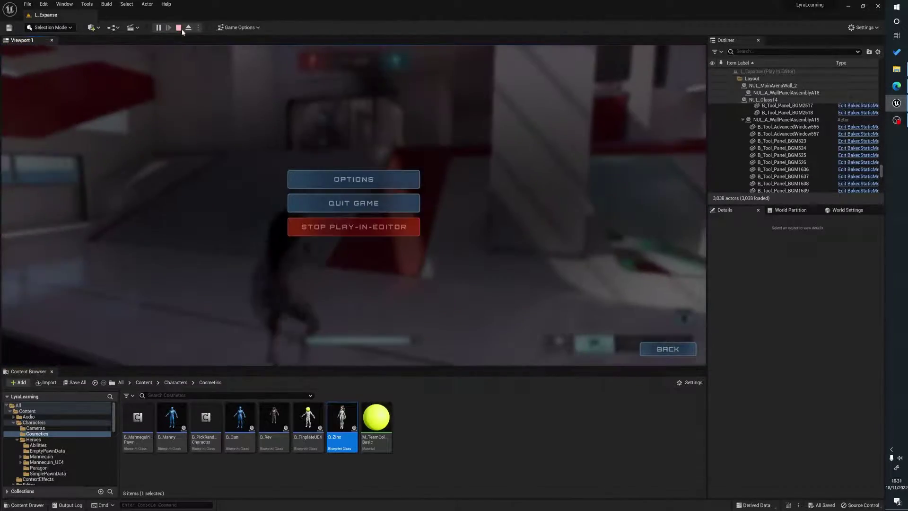
pyautogui.click(178, 27)
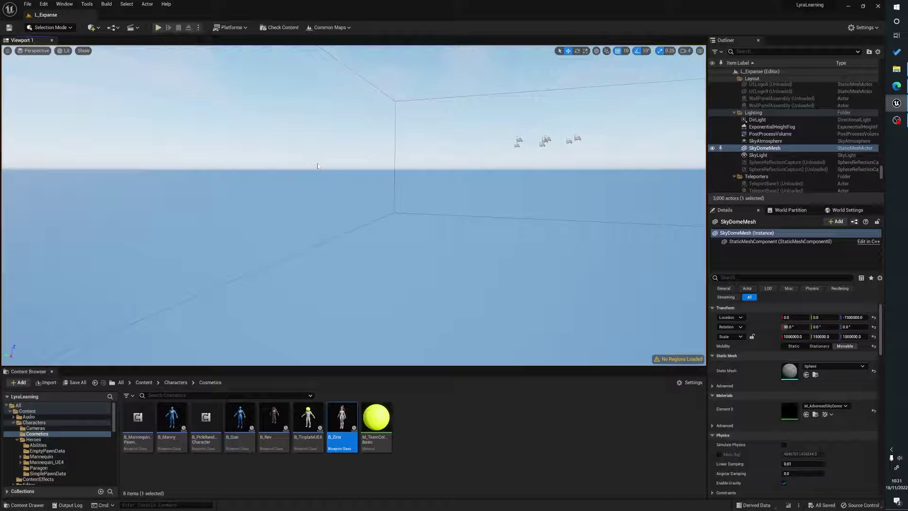
# - Run a second play session of L_Expanse to see which characters are picked this time, and end it
pyautogui.hotkey('alt', 'p')
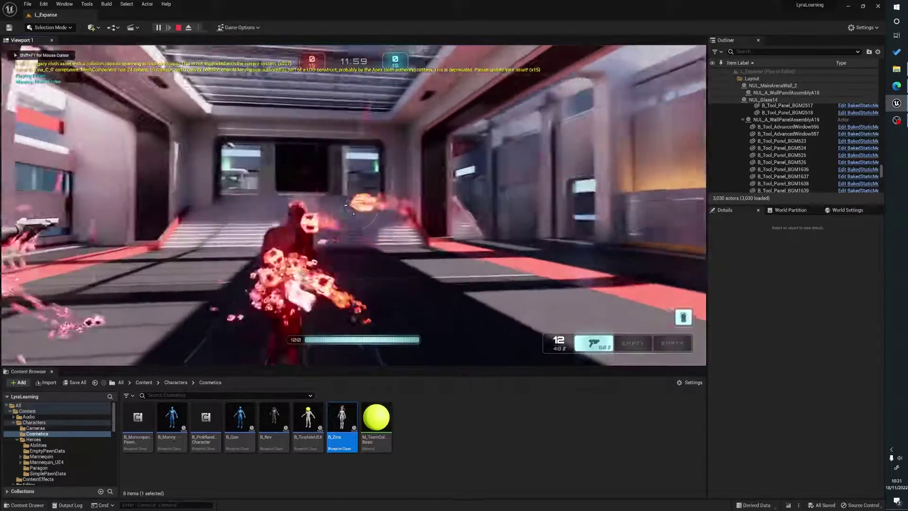
pyautogui.press('w')
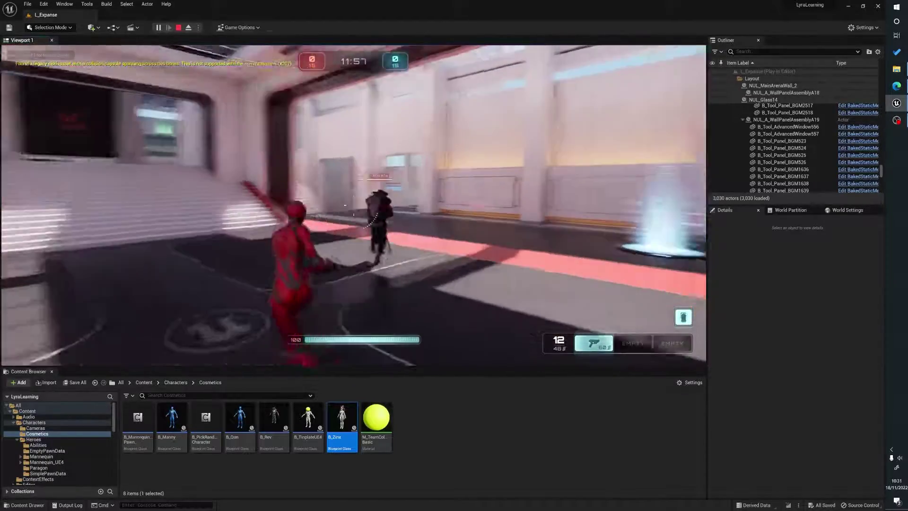
pyautogui.press('w')
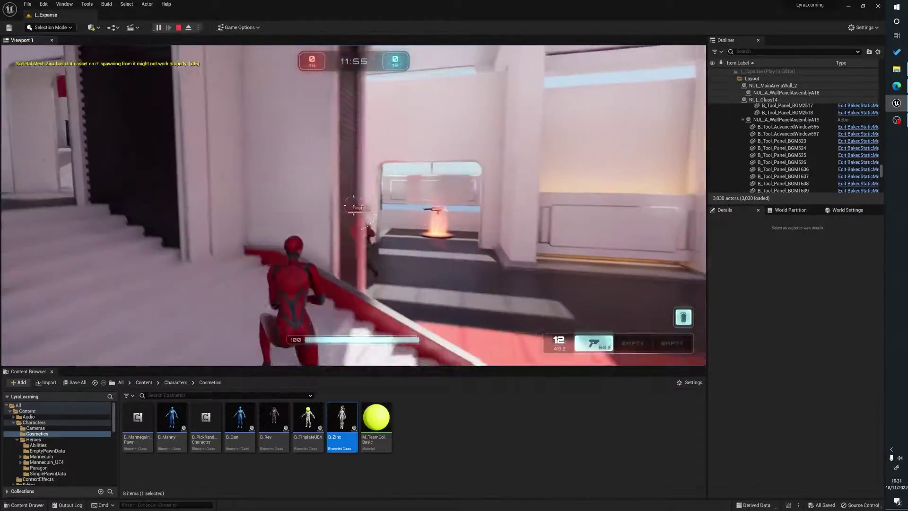
pyautogui.press('w')
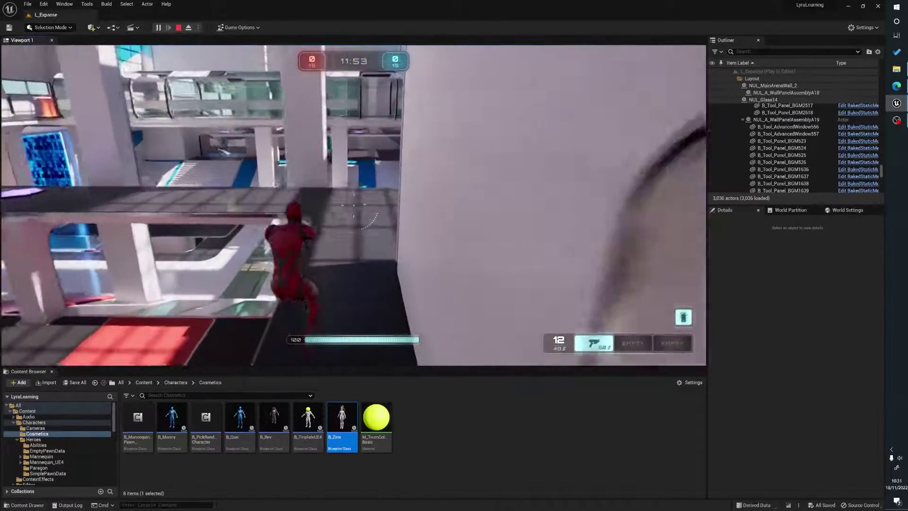
pyautogui.press('w')
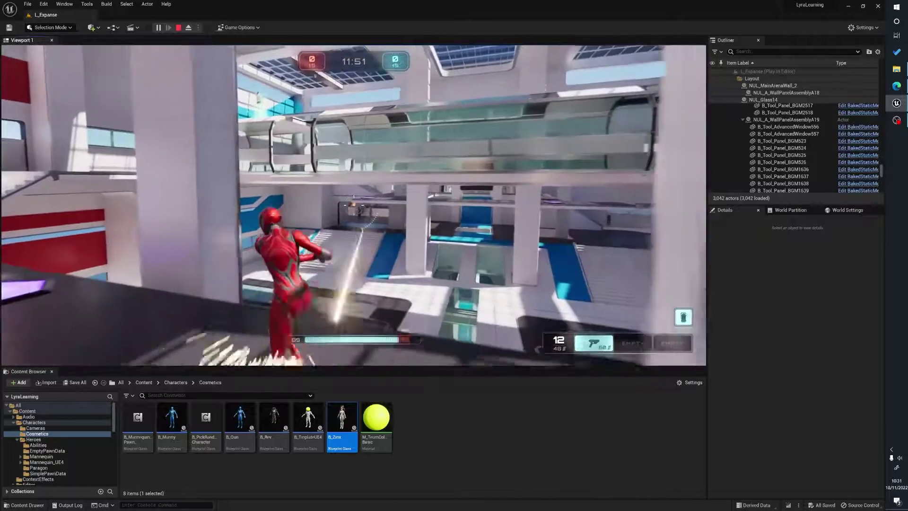
pyautogui.press('w')
pyautogui.press('Escape')
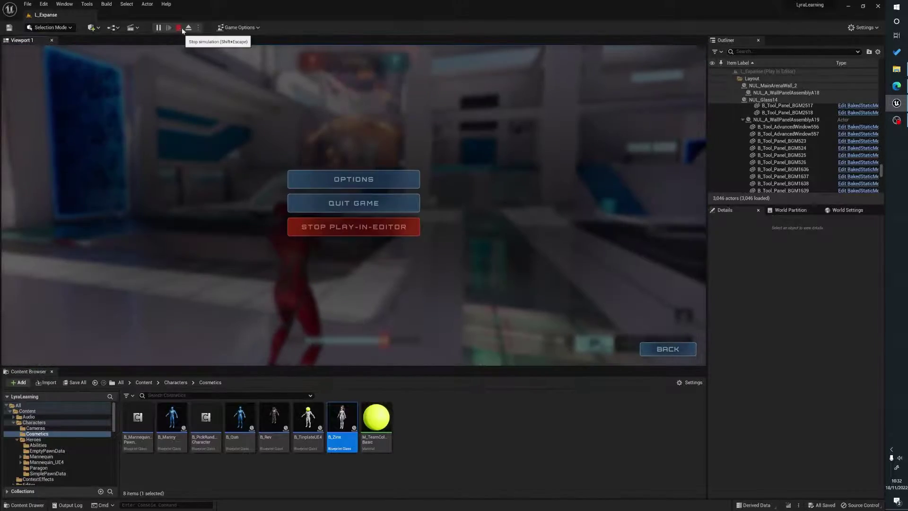
pyautogui.click(178, 29)
# - Reopen B_PickRandomCharacter and add five more options, Option 4 through Option 8, to the Select node feeding Add Character Part
pyautogui.doubleClick(206, 419)
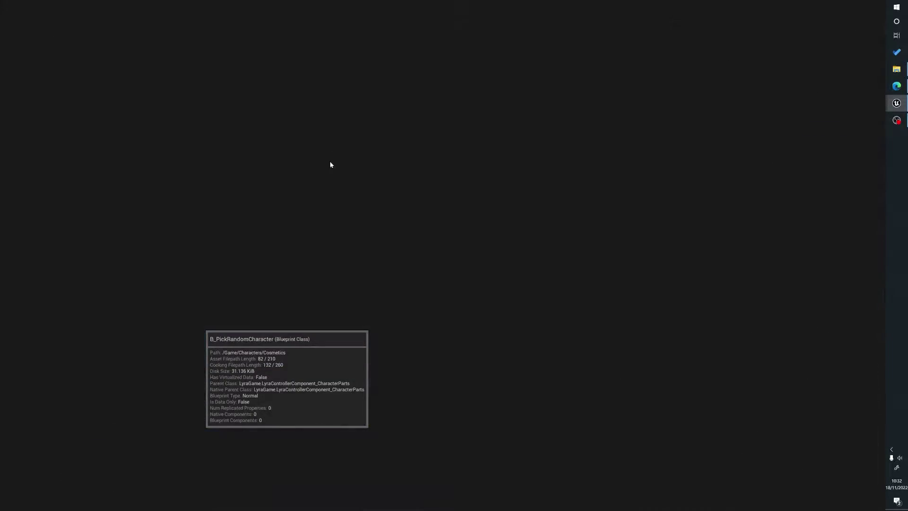
pyautogui.moveTo(519, 282); pyautogui.dragTo(490, 239, button='right')
pyautogui.click(439, 197)
pyautogui.click(439, 197)
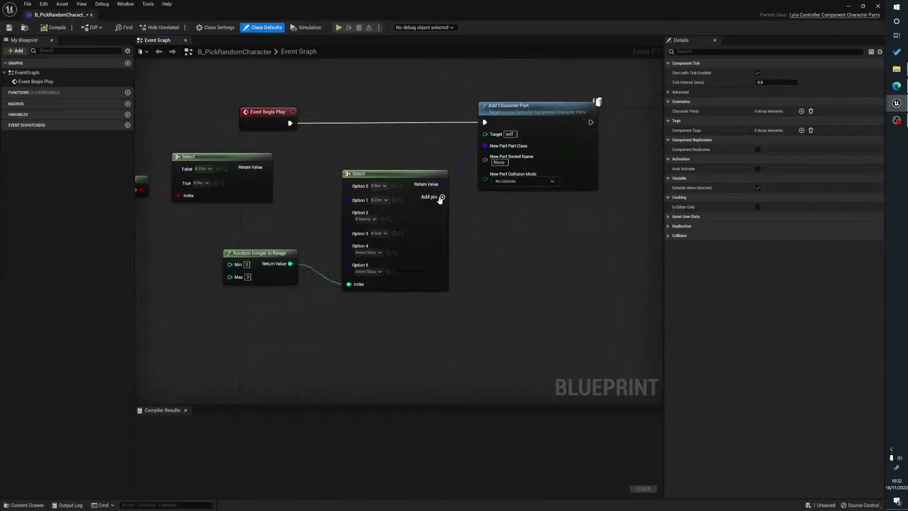
pyautogui.click(439, 197)
pyautogui.click(439, 196)
pyautogui.click(439, 196)
# - Move the Random Integer in Range node down beside the Index input of the extended Select node
pyautogui.moveTo(495, 297); pyautogui.dragTo(490, 244, button='right')
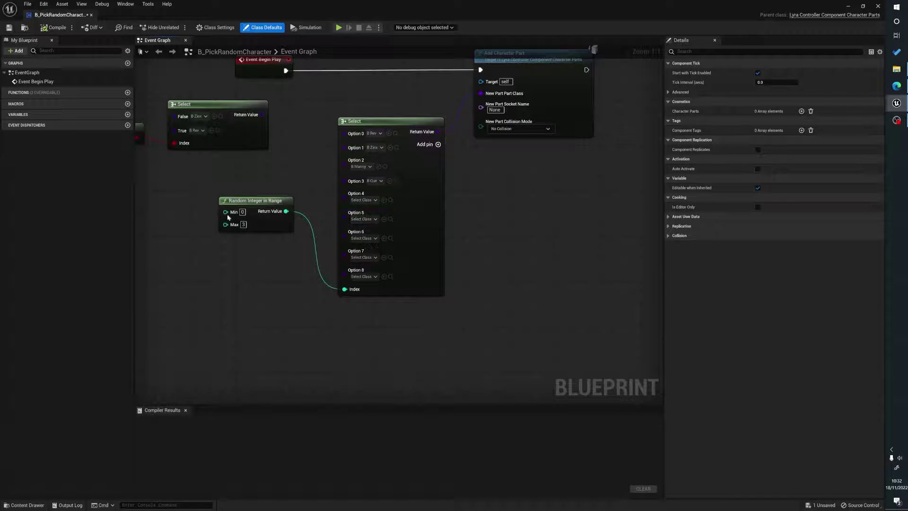
pyautogui.click(252, 218)
pyautogui.moveTo(247, 222); pyautogui.dragTo(344, 289)
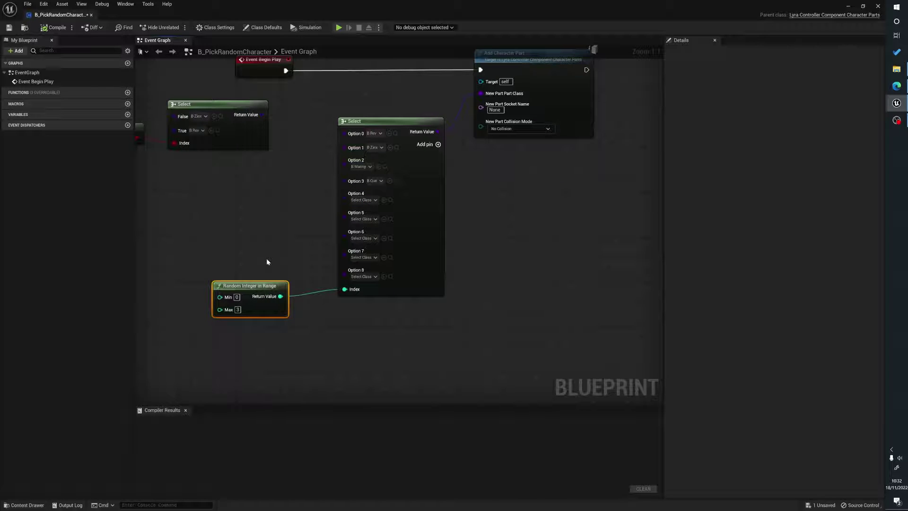
pyautogui.moveTo(326, 230); pyautogui.dragTo(351, 240, button='right')
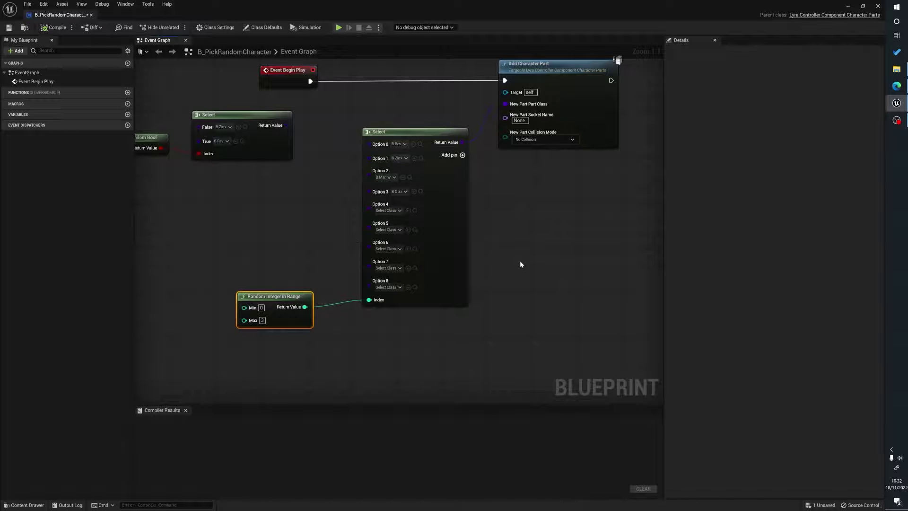
pyautogui.moveTo(554, 241); pyautogui.dragTo(532, 256, button='right')
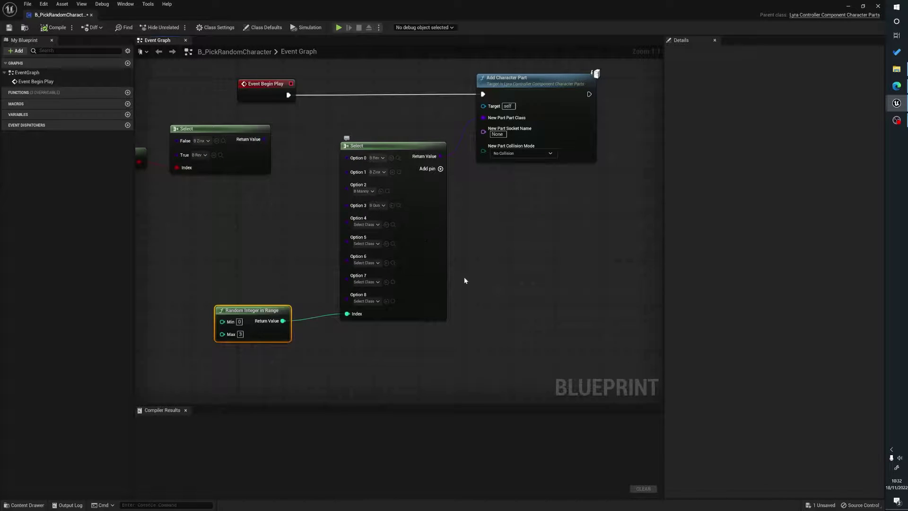
pyautogui.moveTo(496, 266); pyautogui.dragTo(450, 280, button='right')
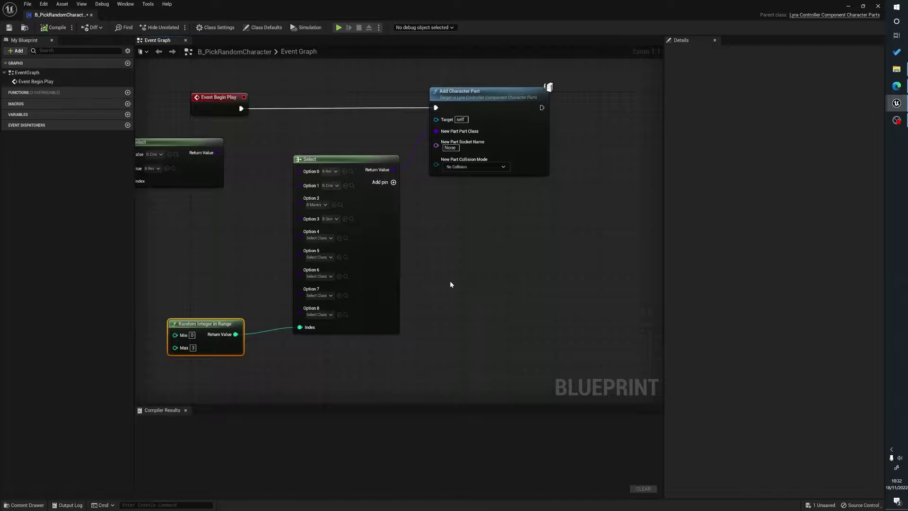